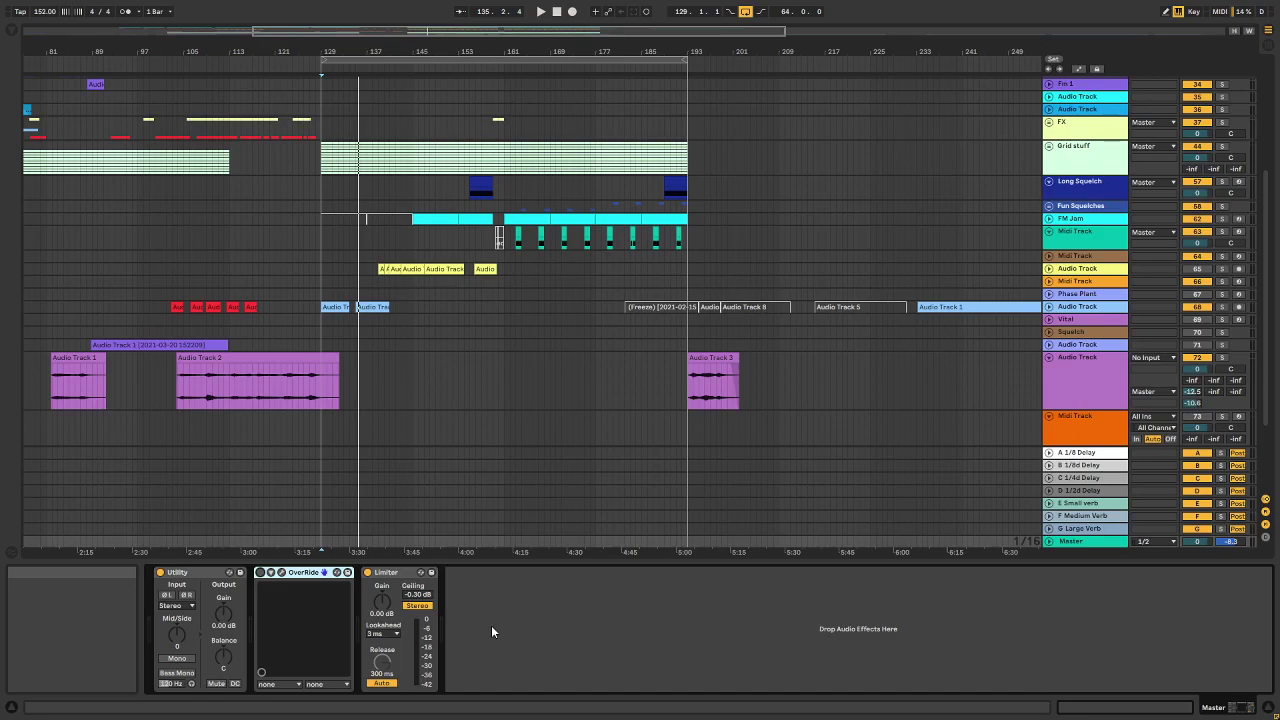
Play the arrangement from bar 129 and look inside the Various Percs, Snares and upper Midi Track lanes, folding each one back up.
left_click(320, 189)
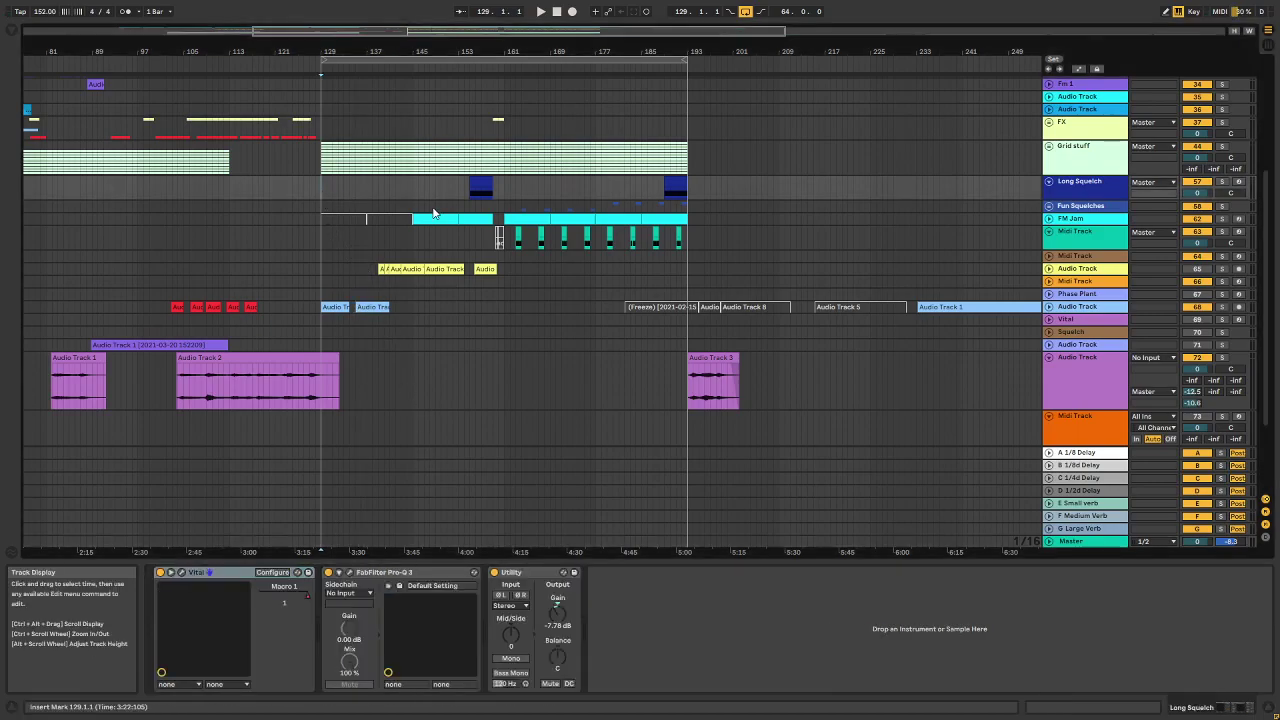
key("space")
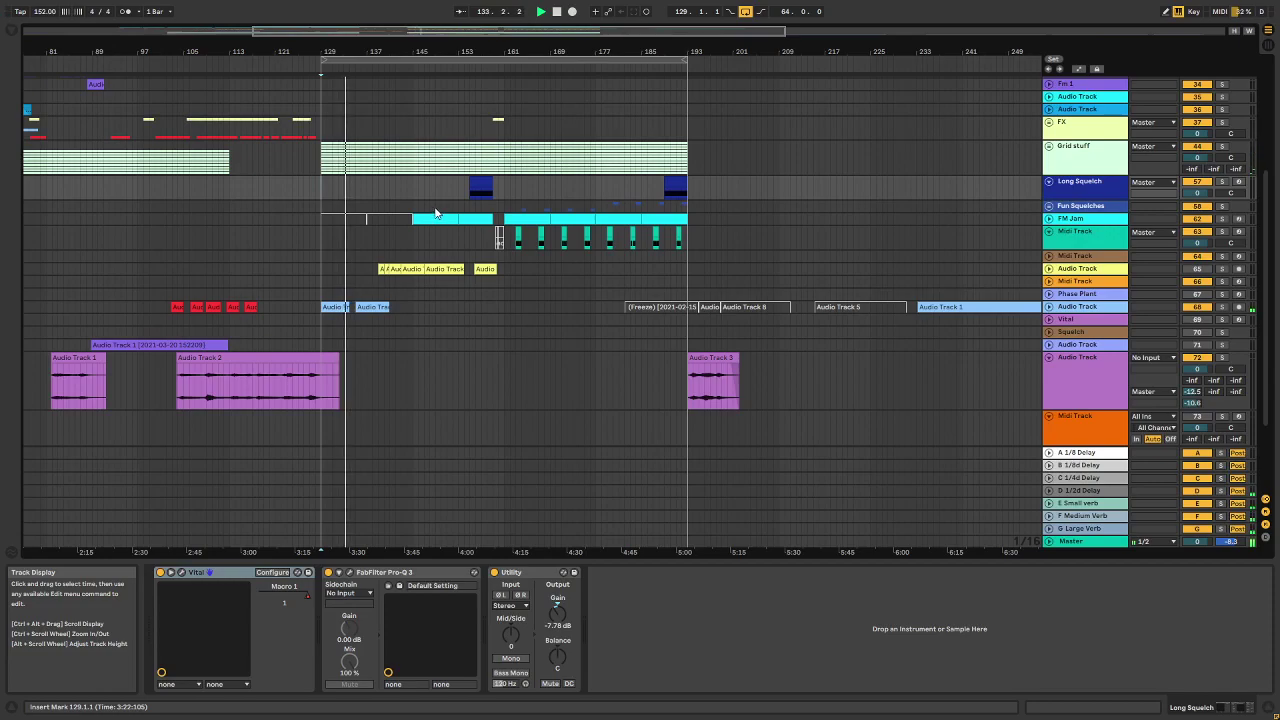
scroll(614, 223, "up", 3)
scroll(614, 223, "up", 8)
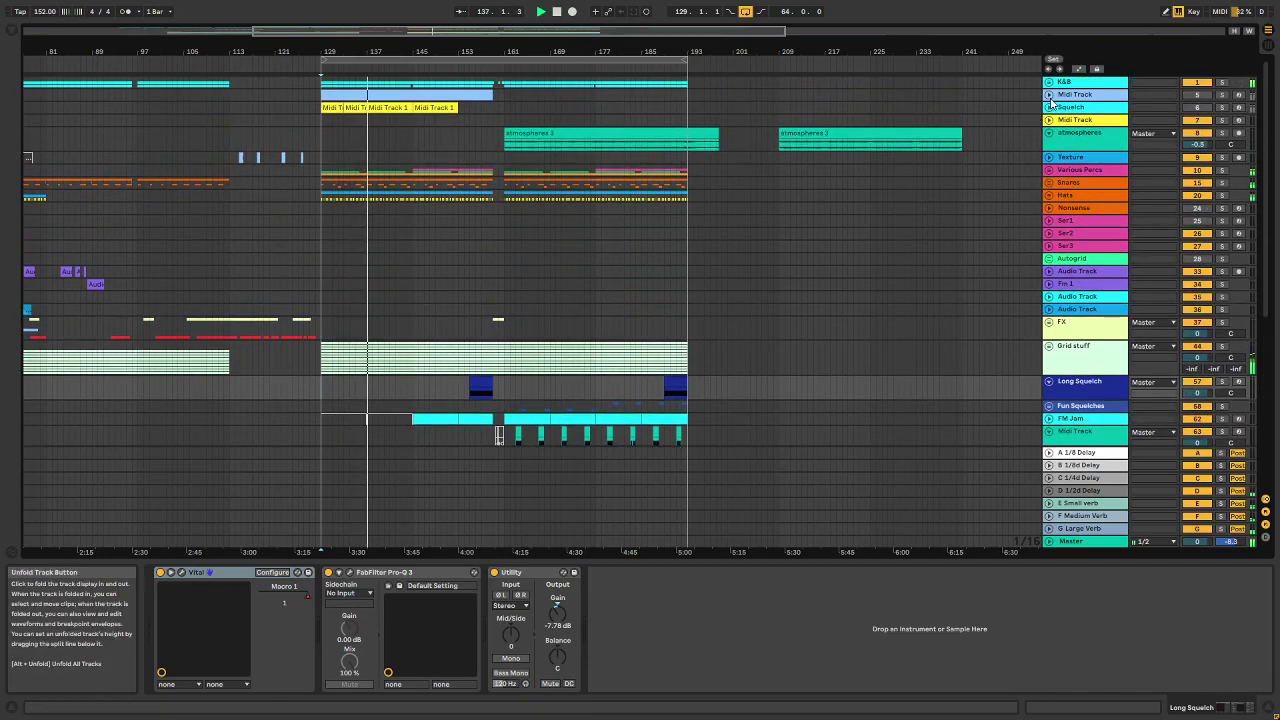
left_click(1051, 178)
left_click(1051, 177)
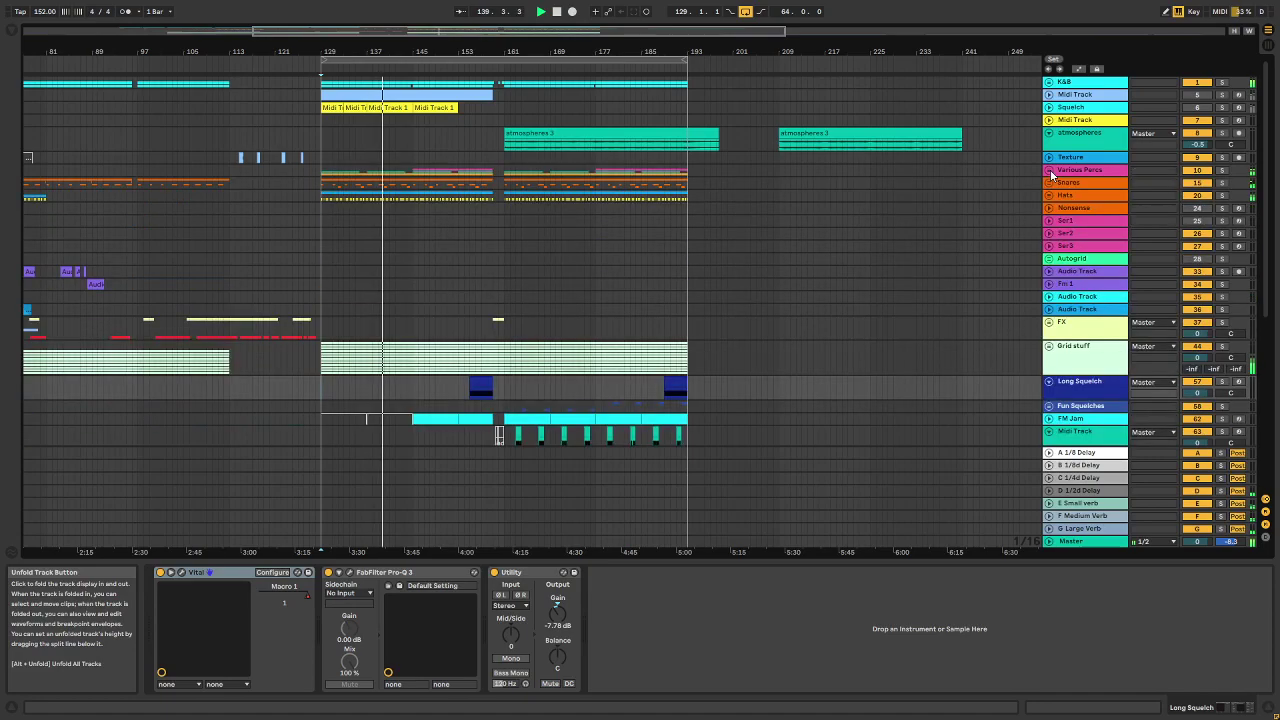
left_click(1050, 183)
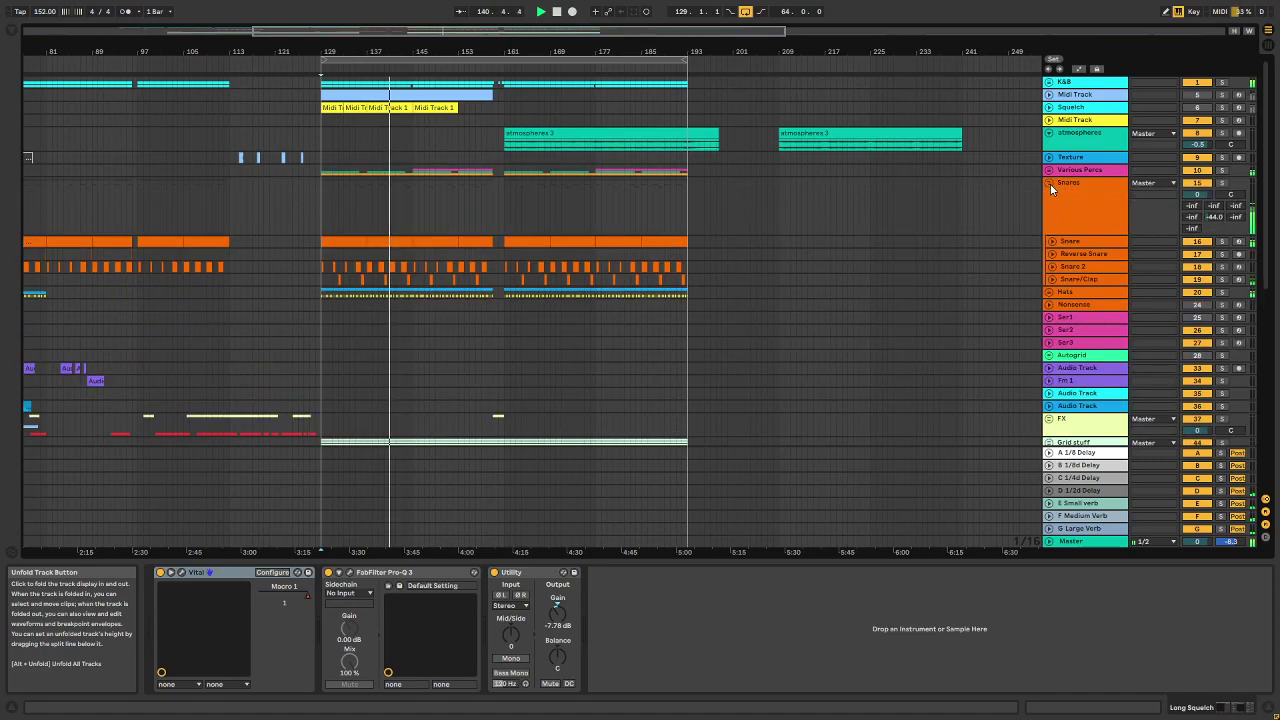
left_click(1050, 183)
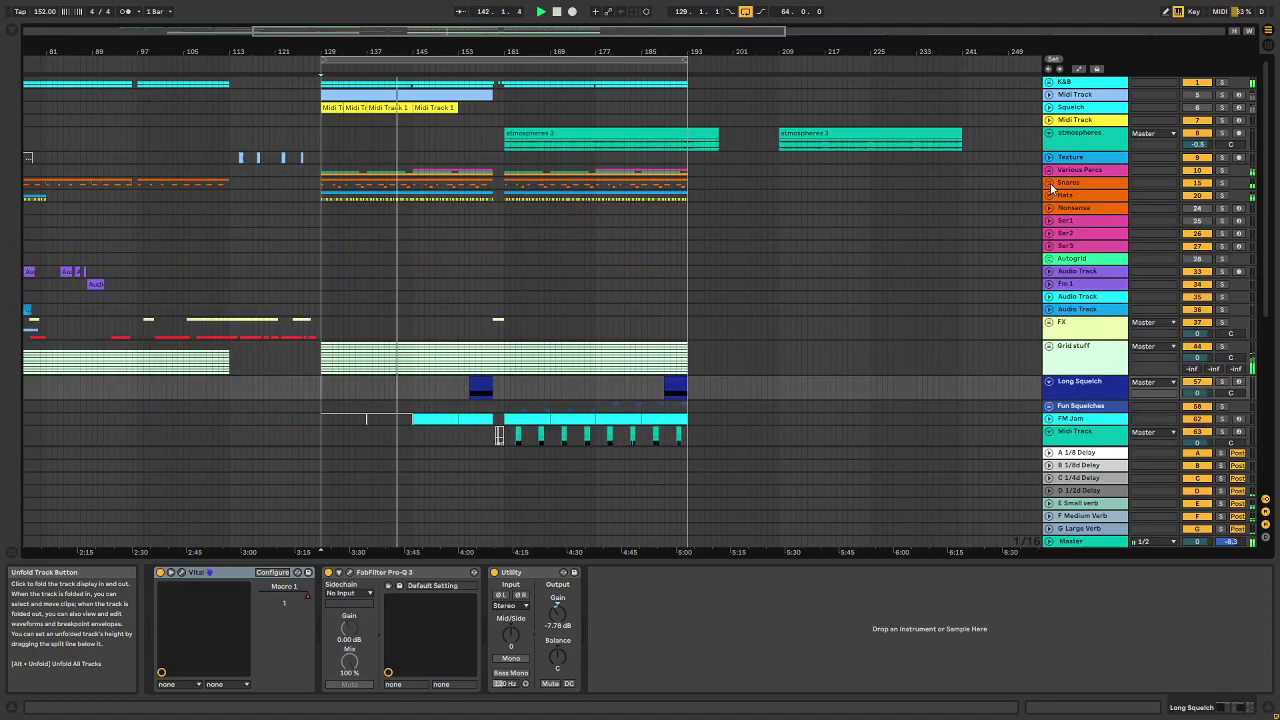
left_click(1050, 121)
left_click(1050, 121)
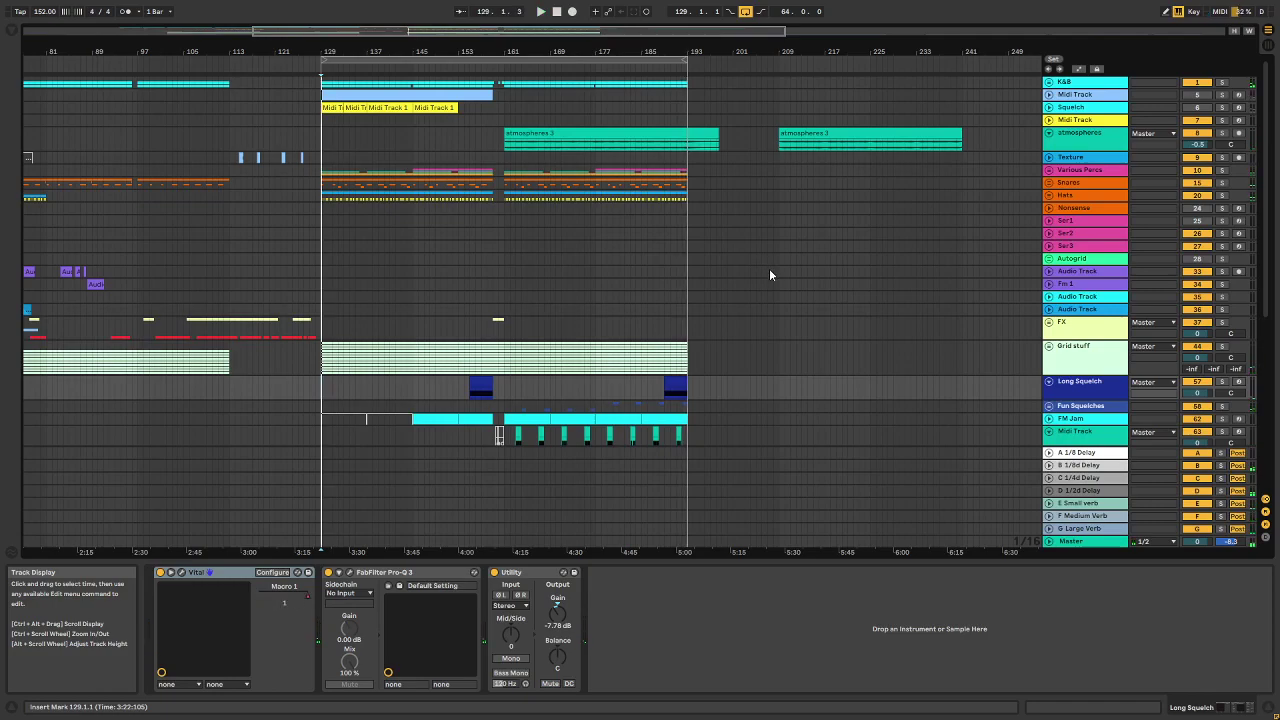
key("F11")
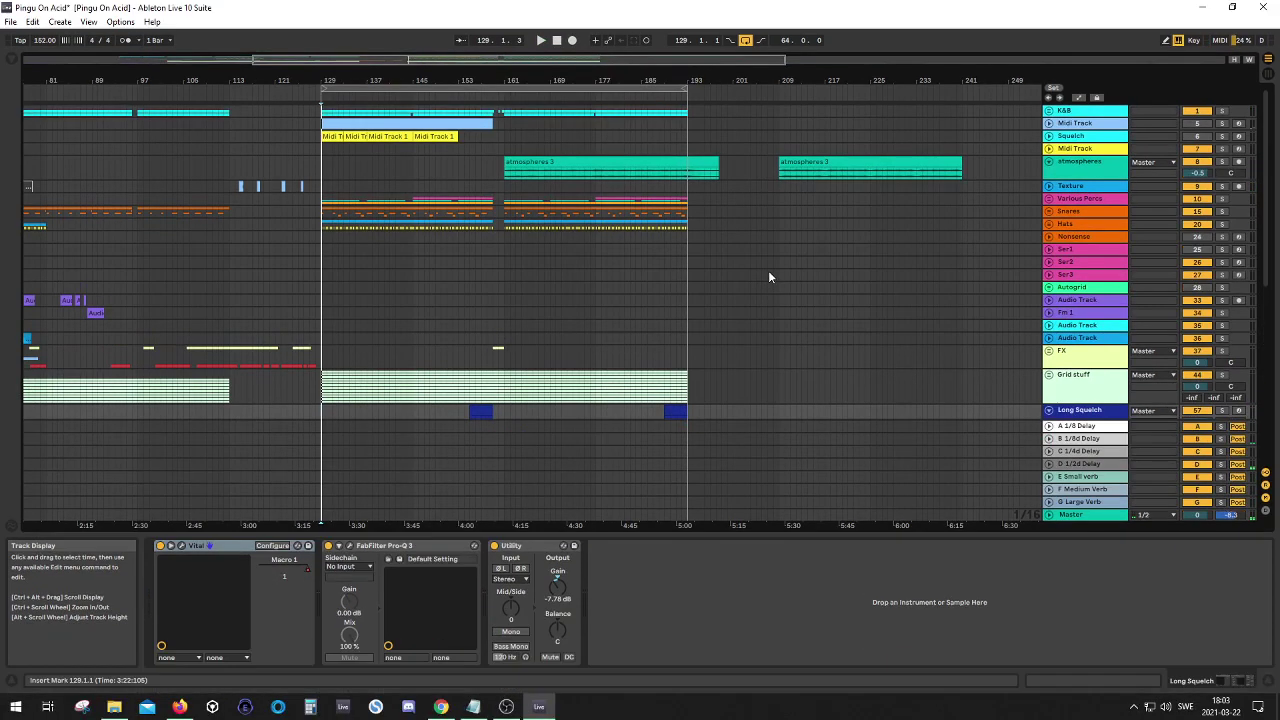
left_click(507, 707)
left_click(507, 707)
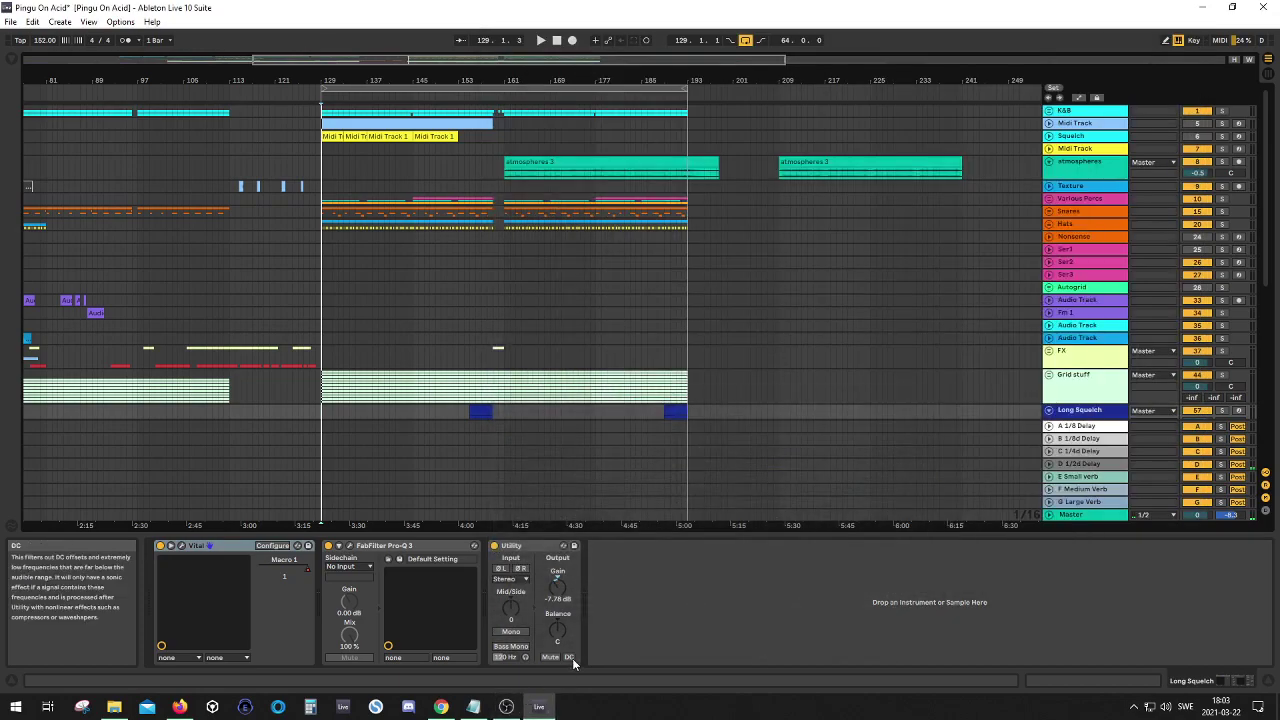
key("F11")
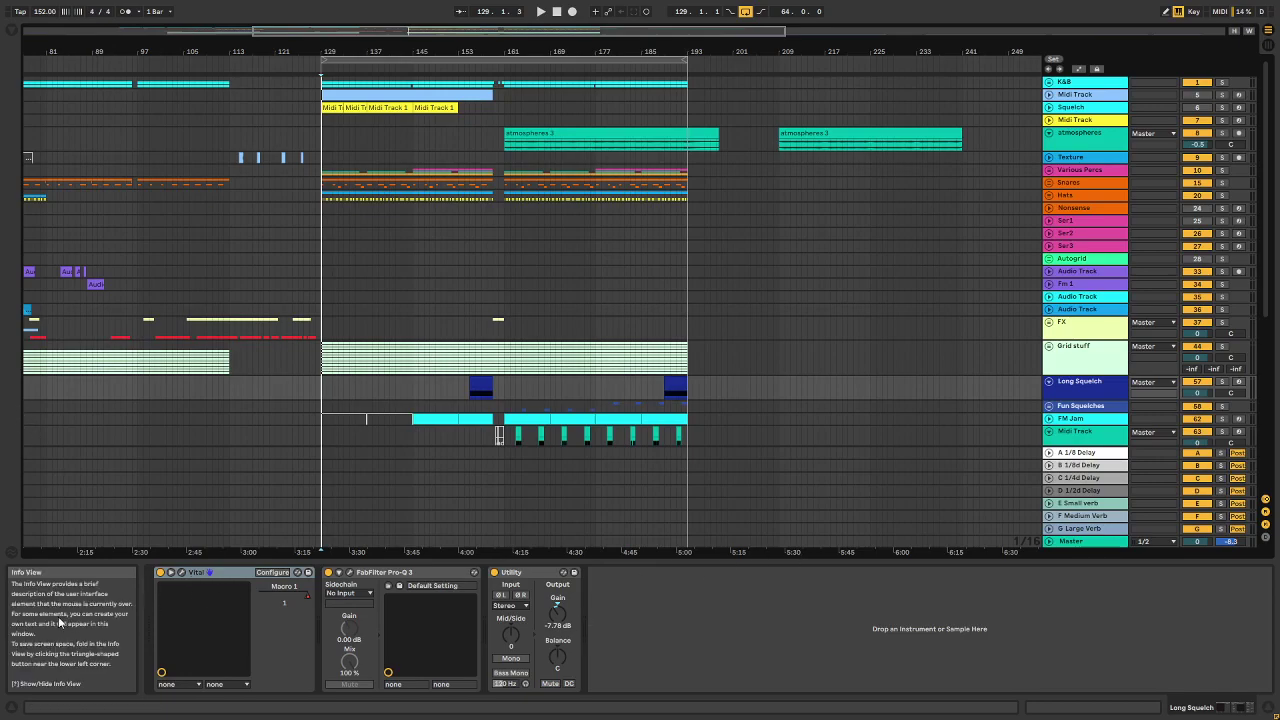
Hide the info view and open the OverRide plug-in window from the Master track's device chain.
left_click(17, 706)
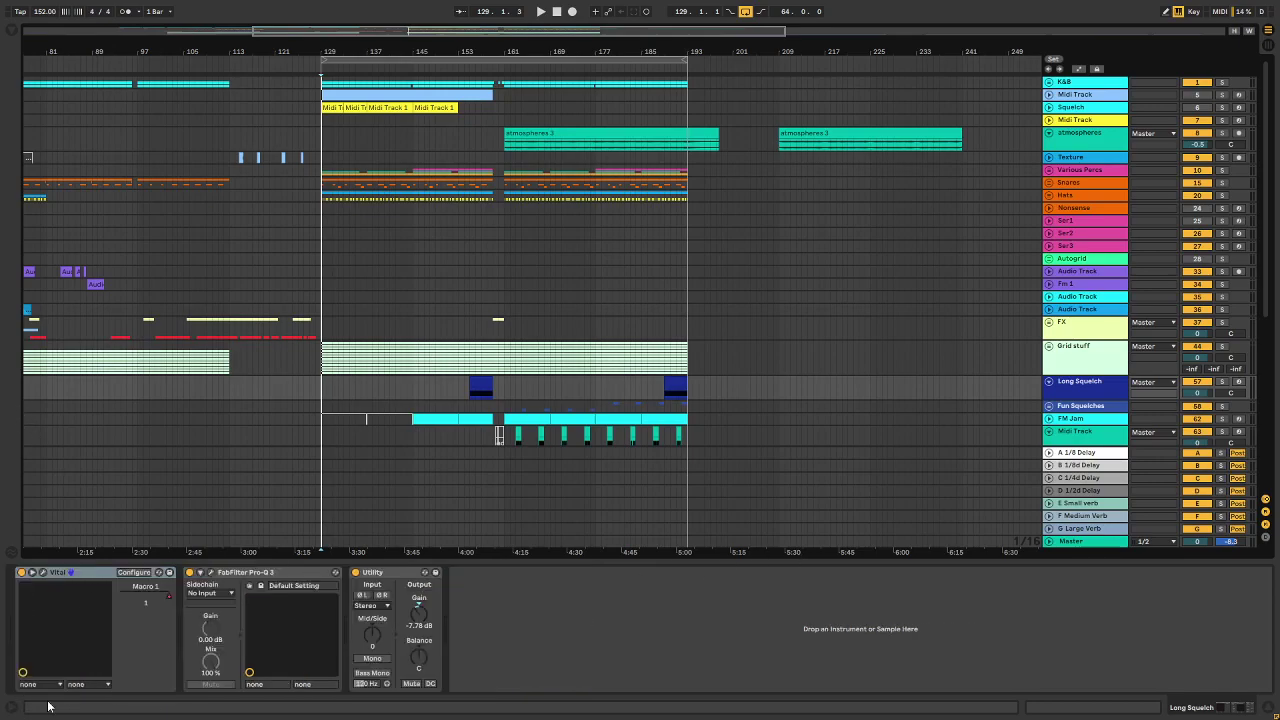
left_click(1073, 542)
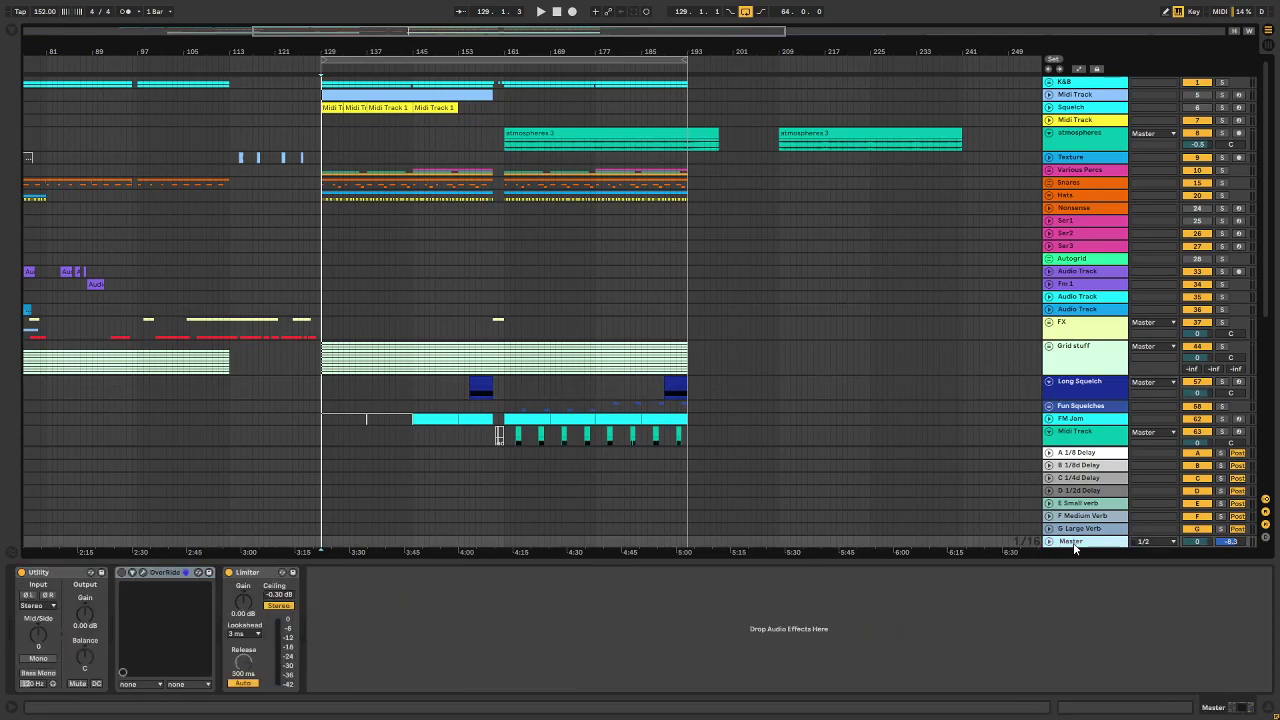
left_click(142, 572)
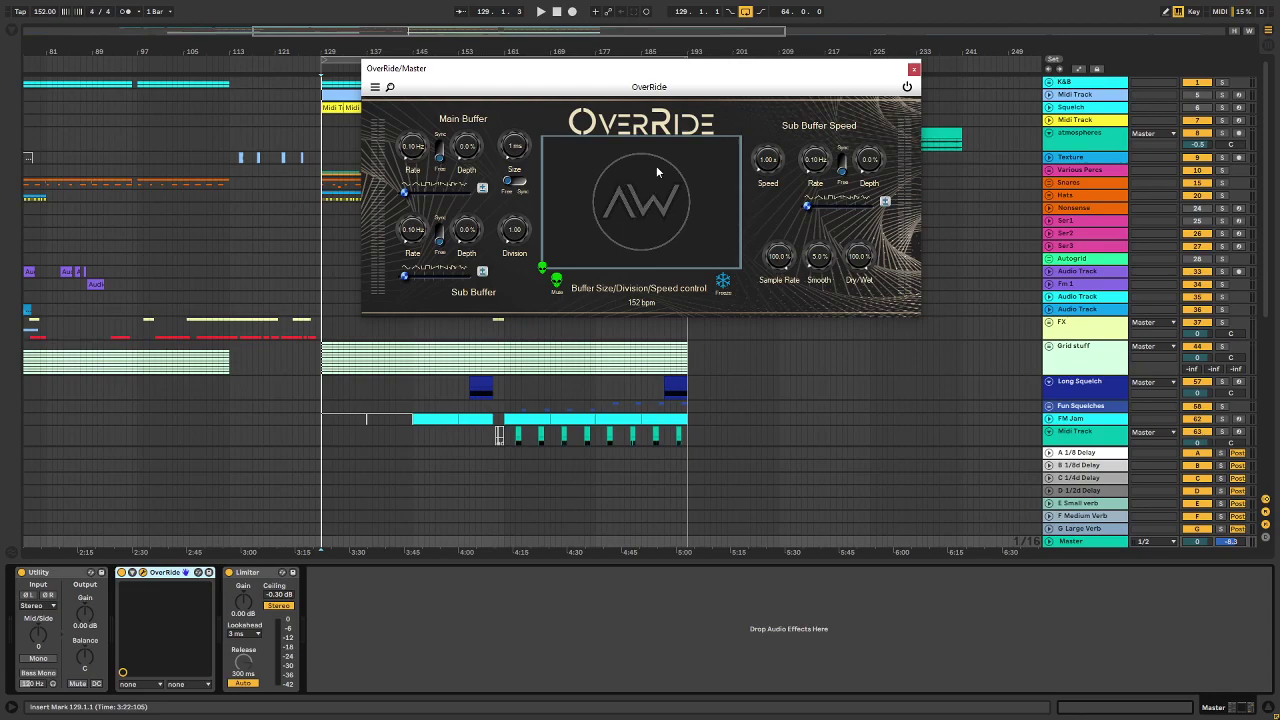
Try the Sub Buffer Speed section's waveform slider, Speed, Depth and retrigger controls, resetting Speed to 1.00x.
mouse_move(544, 268)
left_mouse_down()
mouse_move(602, 244)
mouse_move(633, 176)
mouse_move(692, 238)
mouse_move(603, 200)
mouse_move(542, 276)
left_mouse_up()
mouse_move(808, 208)
left_mouse_down()
mouse_move(857, 213)
mouse_move(805, 216)
left_mouse_up()
mouse_move(768, 177)
left_mouse_down()
mouse_move(770, 163)
mouse_move(765, 184)
left_mouse_up()
double_click(767, 180)
scroll(816, 170, "down", 3)
scroll(871, 168, "up", 10)
left_click_drag(873, 145, 872, 193)
left_click(886, 204)
Try the main buffer Size in Sync mode, return it to Free, and nudge the XY pad's alien marker.
left_click(516, 182)
left_click(510, 186)
mouse_move(541, 257)
left_mouse_down()
mouse_move(566, 240)
mouse_move(537, 137)
mouse_move(540, 268)
mouse_move(721, 268)
mouse_move(531, 262)
left_mouse_up()
Play the song from 129.1.3 and sweep the XY pad marker through different buffer sizes and divisions, ending at about 196 ms.
left_click(328, 332)
key("space")
left_click_drag(544, 272, 565, 187)
left_click_drag(560, 200, 541, 272)
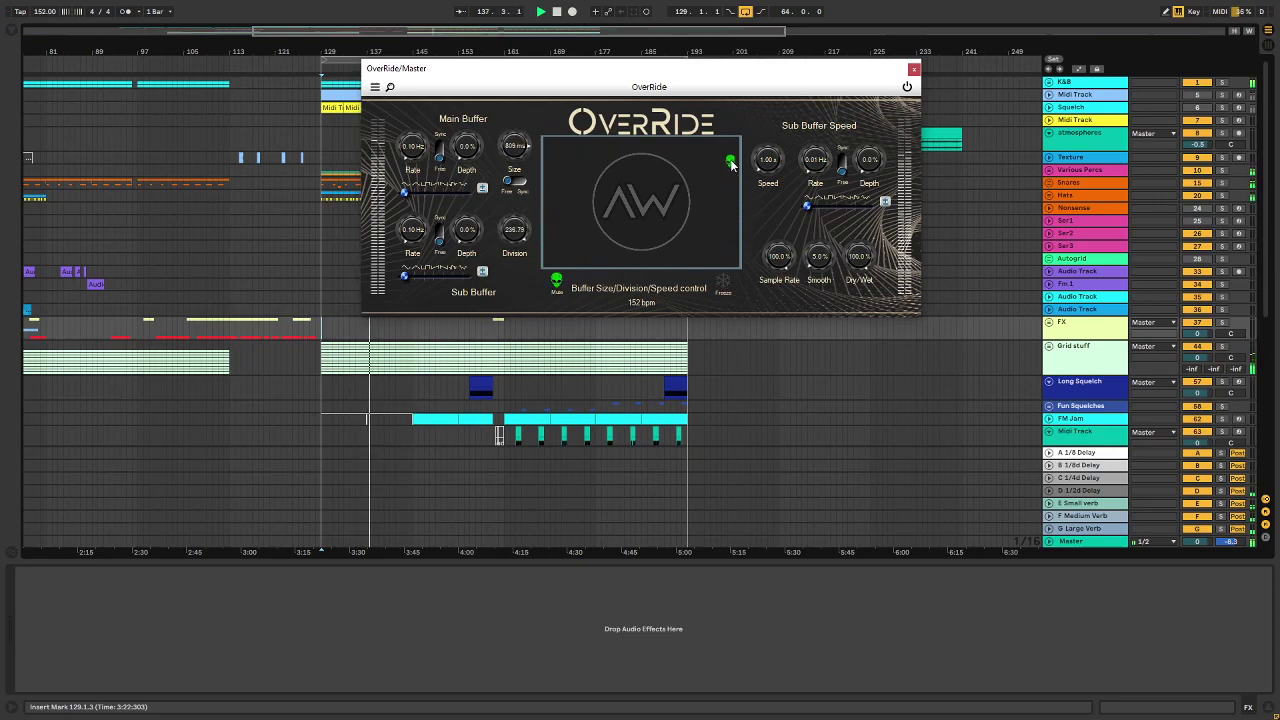
left_click_drag(580, 170, 572, 250)
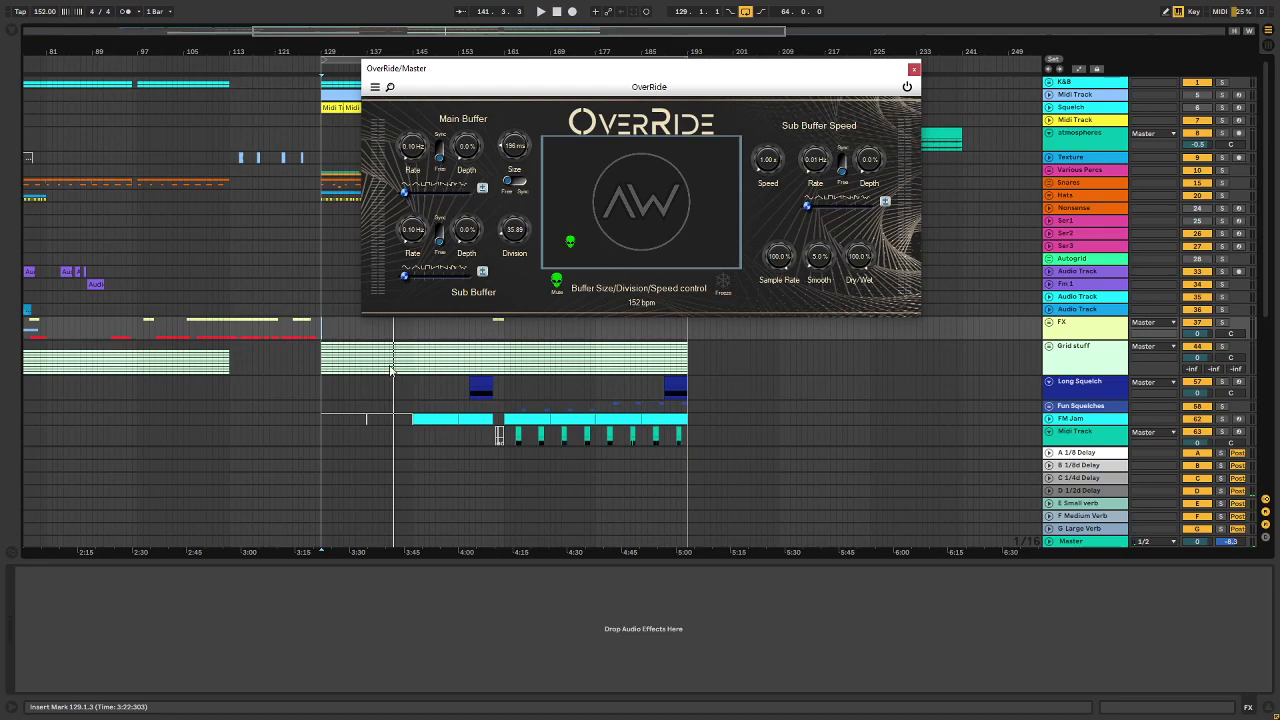
Move the OverRide window down to uncover the upper tracks, restart playback and sweep the XY pad marker again.
left_click_drag(493, 75, 434, 362)
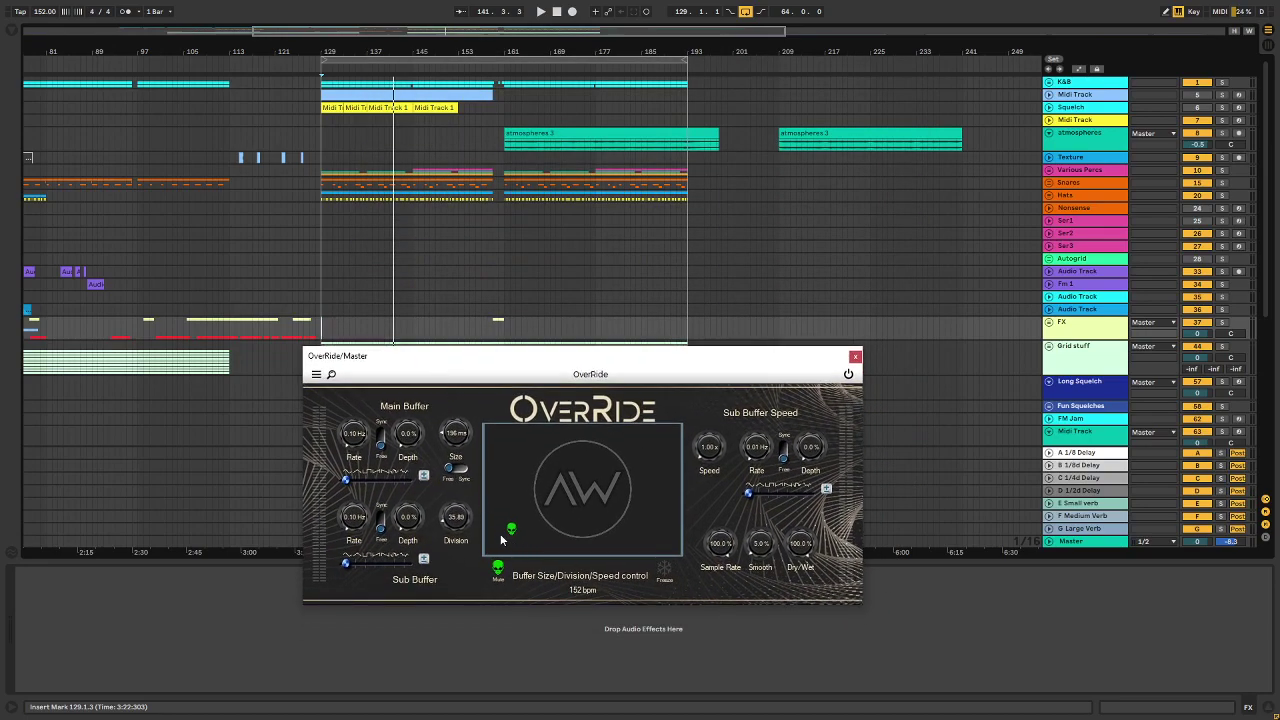
key("space")
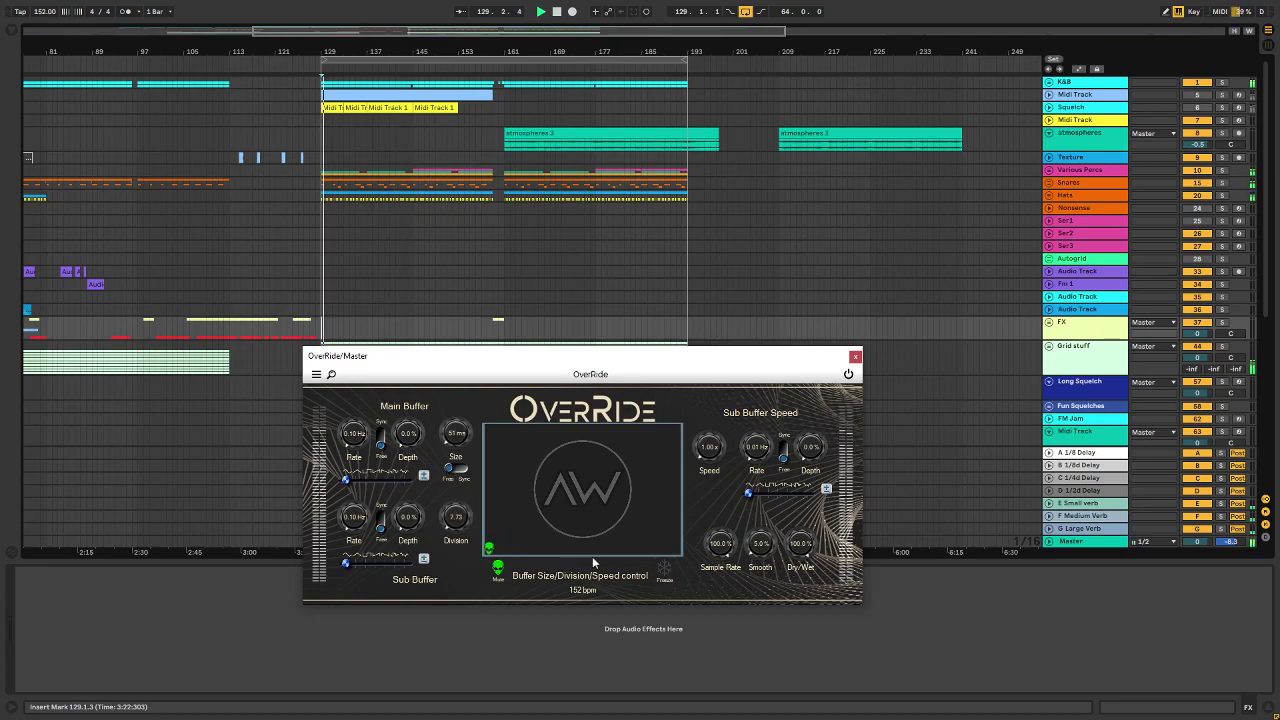
left_click_drag(493, 547, 540, 495)
Toggle Freeze on and off during playback while moving the XY pad marker, ending unfrozen at a size of about 206 ms.
left_click(664, 569)
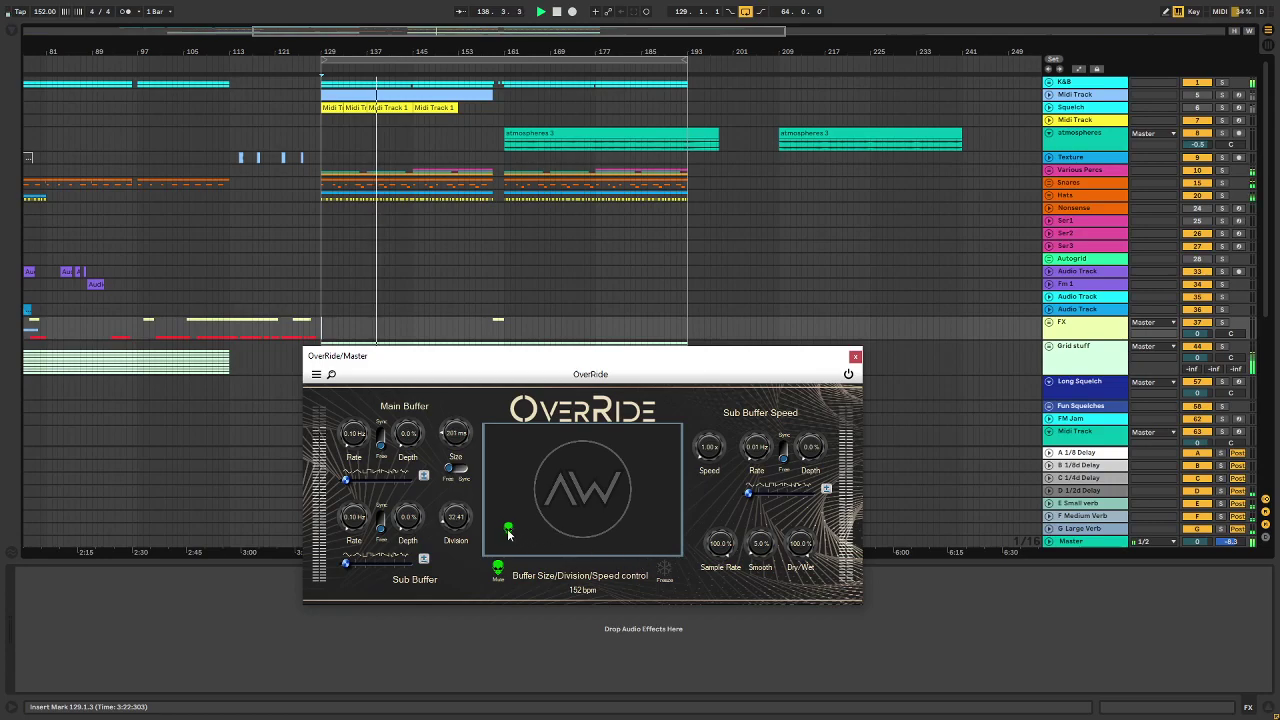
left_click(664, 568)
left_click_drag(490, 560, 486, 421)
left_click(664, 568)
left_click(664, 568)
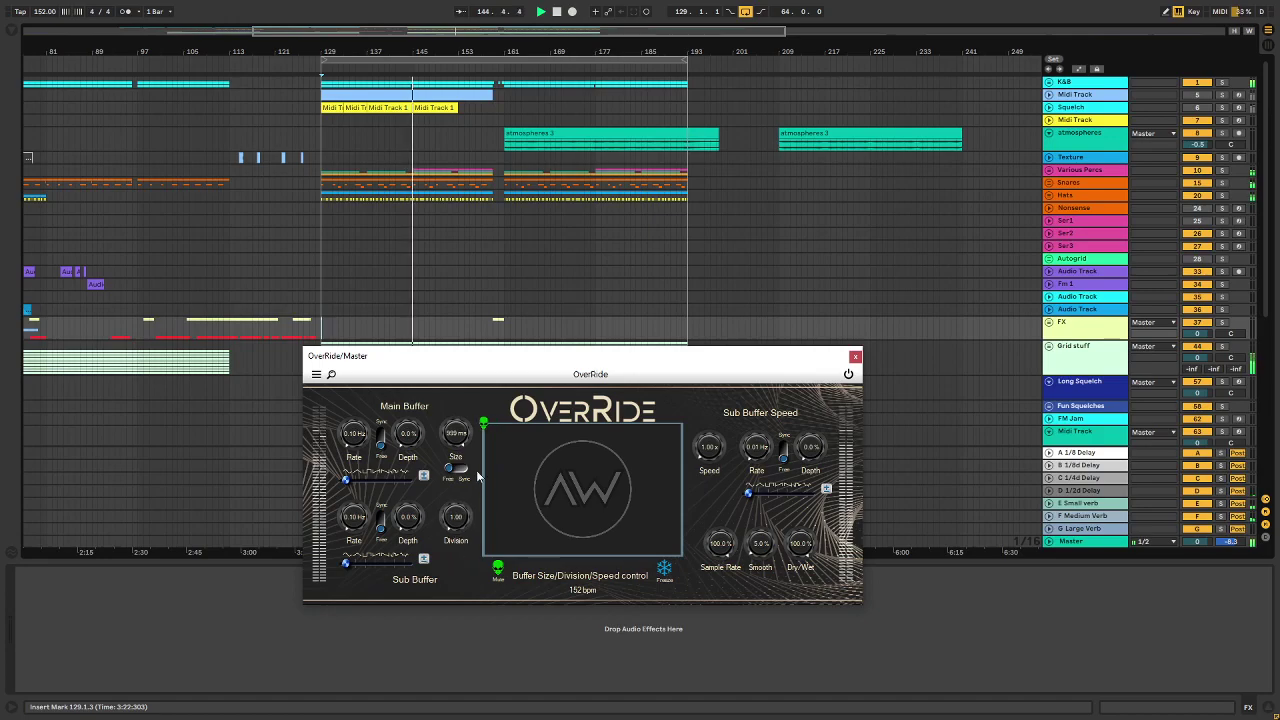
left_click(665, 574)
left_click_drag(484, 424, 488, 533)
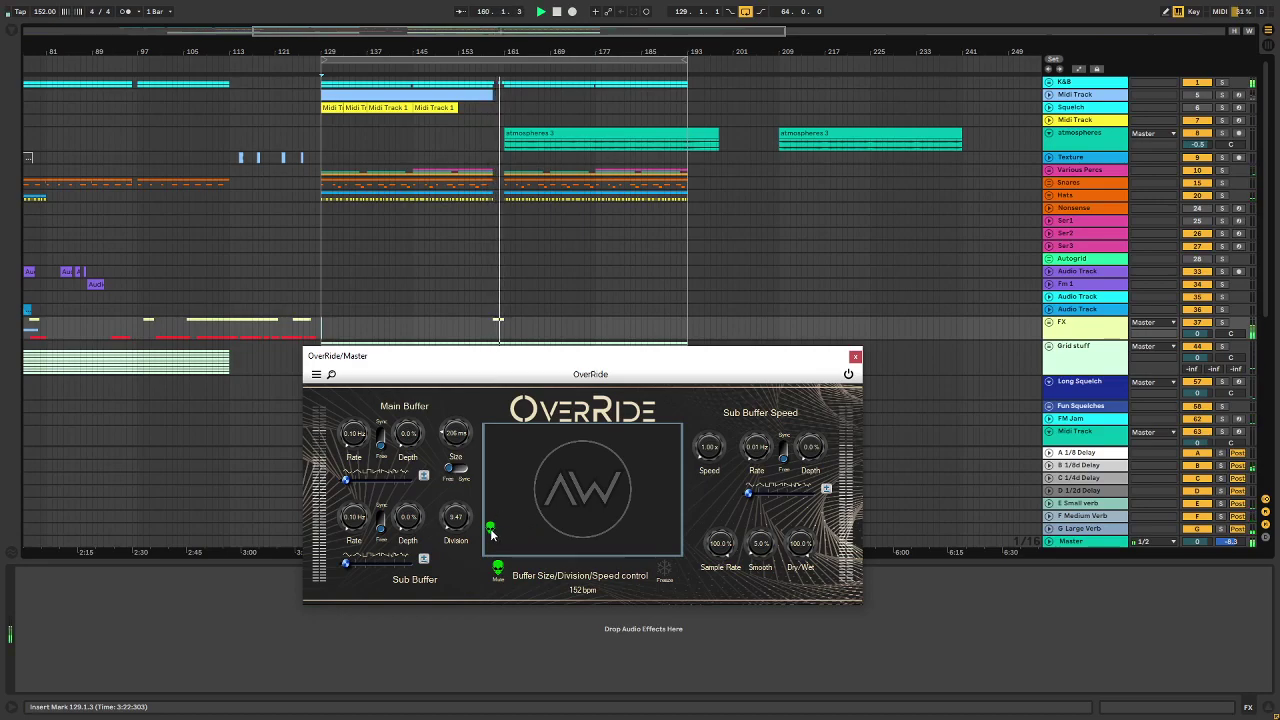
Switch the main buffer Size to Sync, restart playback and move the XY pad marker to a size of 1/2.
left_click_drag(494, 534, 505, 533)
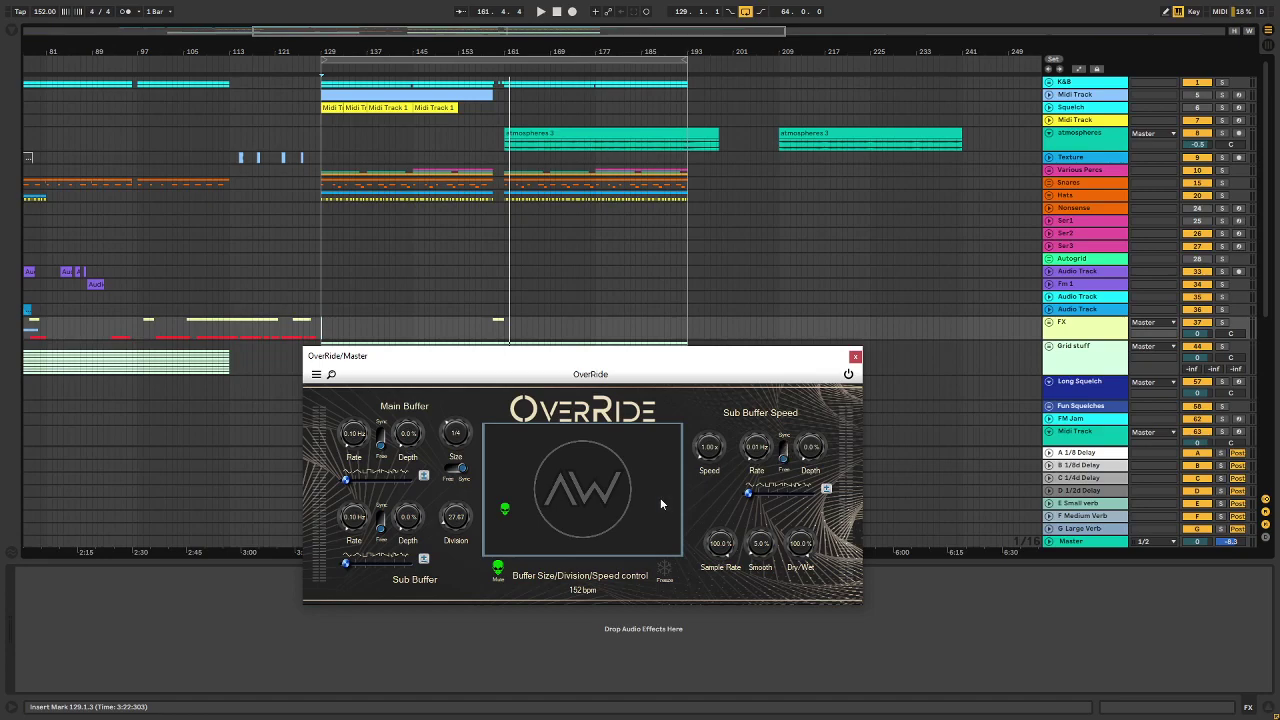
key("space")
mouse_move(505, 508)
left_mouse_down()
mouse_move(500, 550)
mouse_move(571, 537)
mouse_move(574, 493)
mouse_move(489, 494)
left_mouse_up()
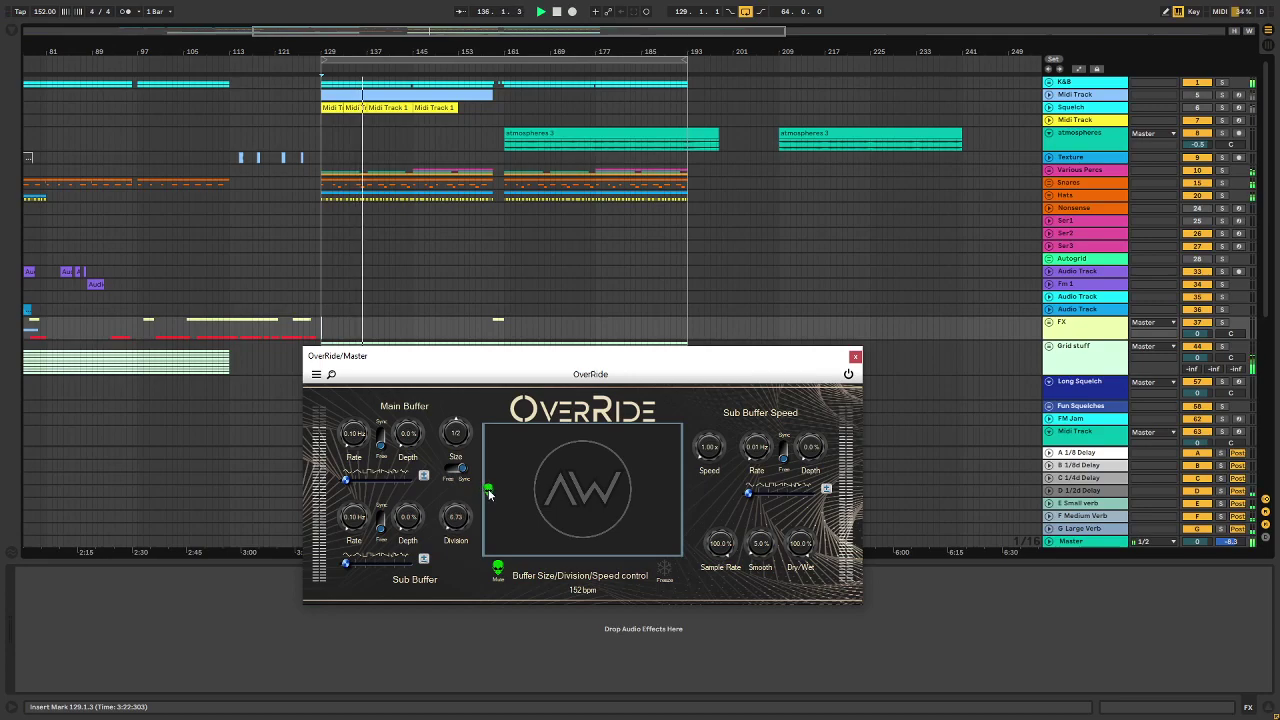
Set the main buffer Size to 1/16, try a Division of 2.00, and move the marker to a higher division.
left_click_drag(489, 494, 458, 528)
left_click_drag(459, 443, 456, 470)
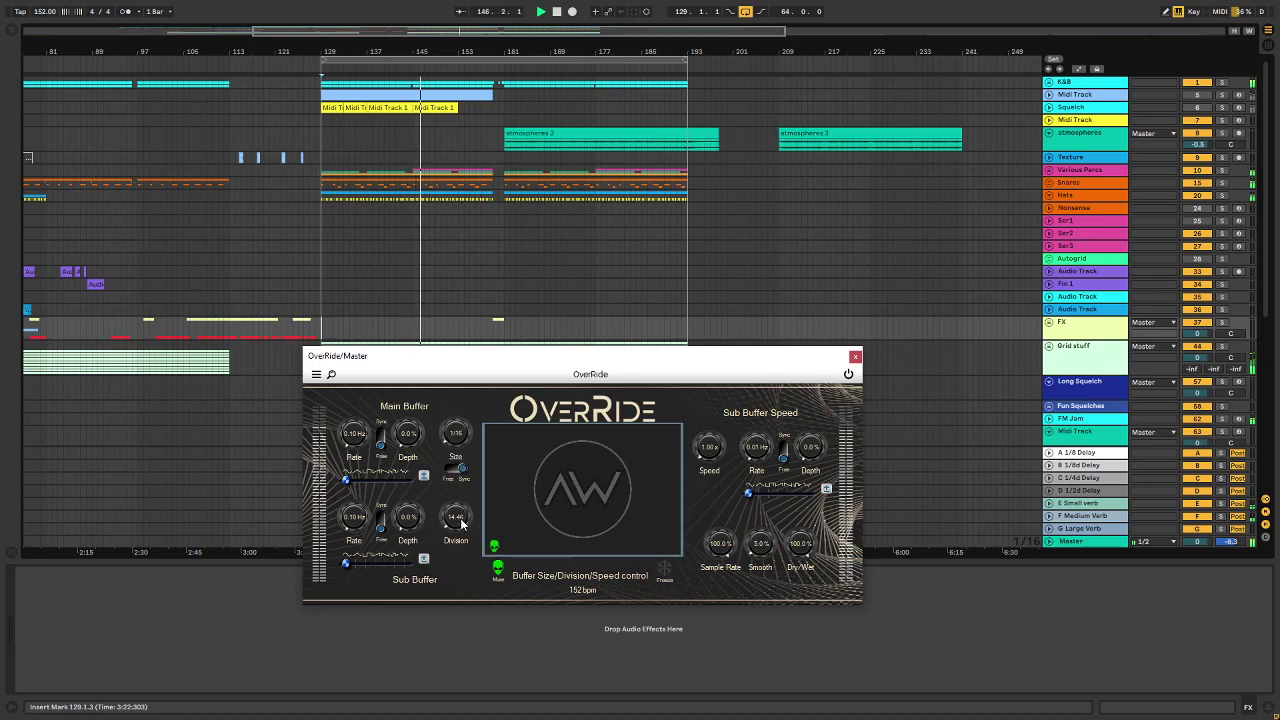
left_click_drag(456, 527, 457, 527)
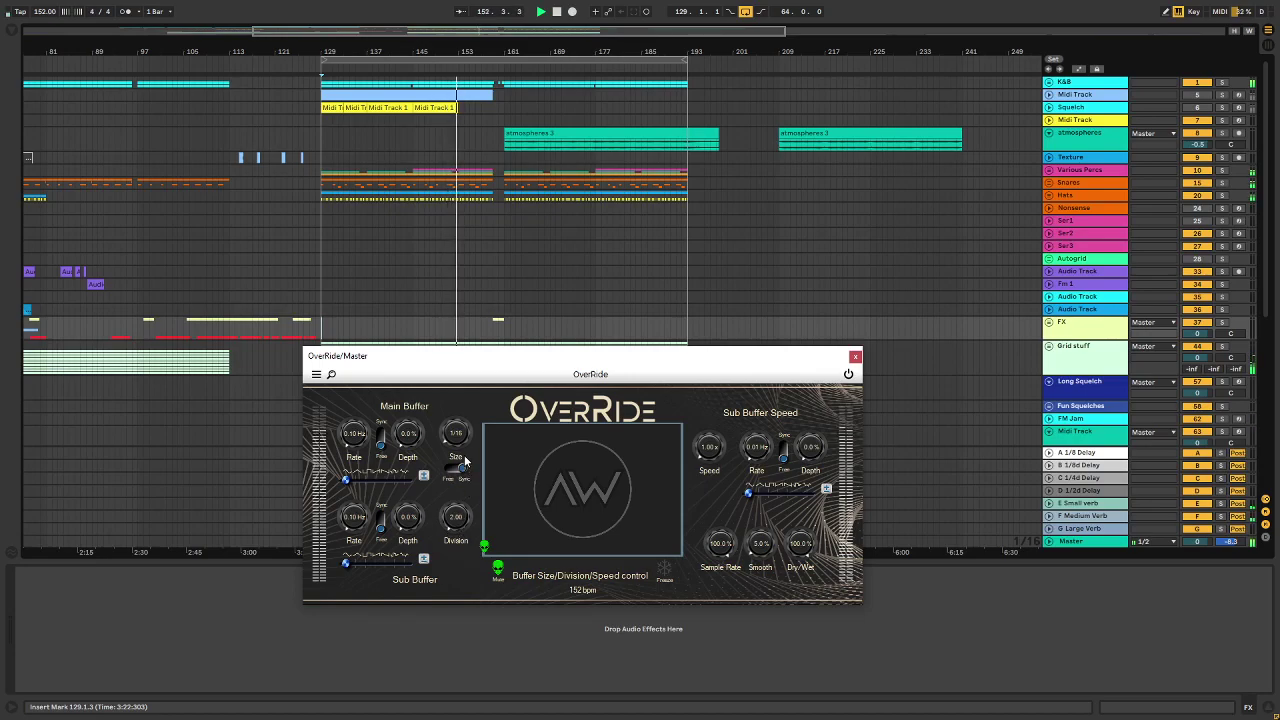
left_click_drag(462, 441, 490, 550)
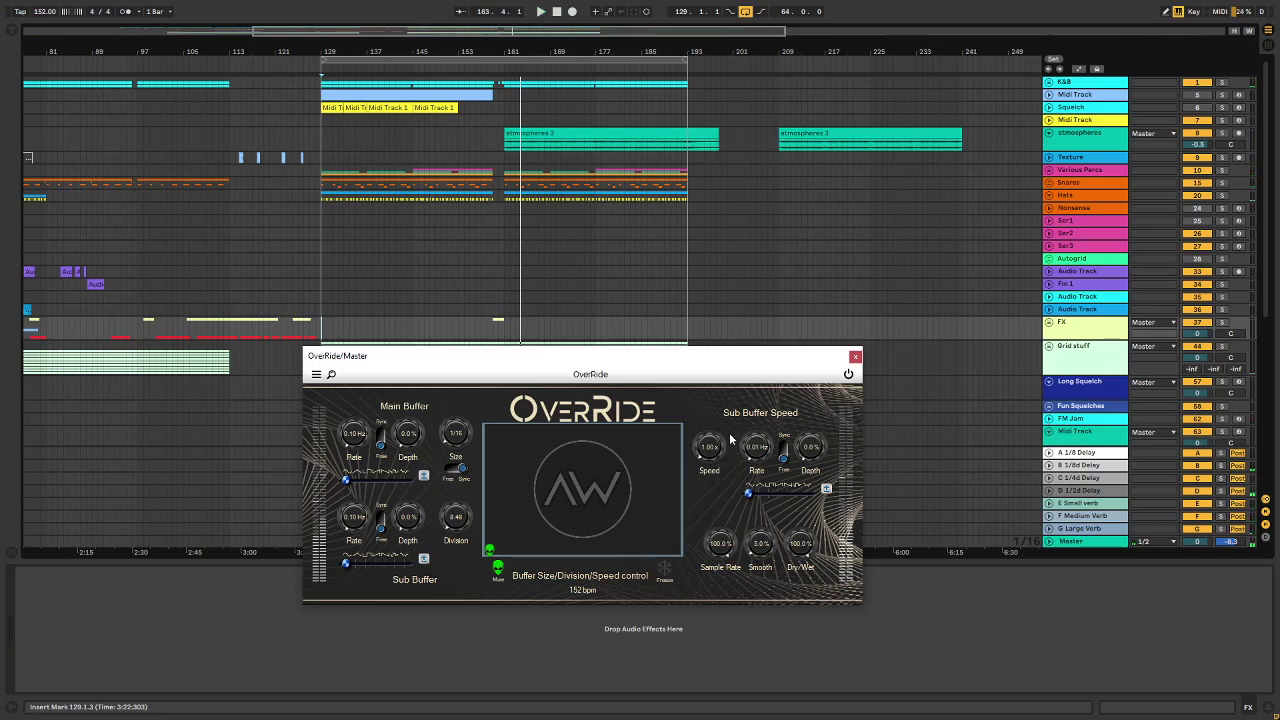
With Size at 1/8, compare Sub Buffer Speeds of 0.60x, 1.00x and 1.77x, and place the marker at a Division of about 71.94.
left_click_drag(718, 444, 707, 466)
left_click_drag(489, 549, 494, 516)
double_click(709, 456)
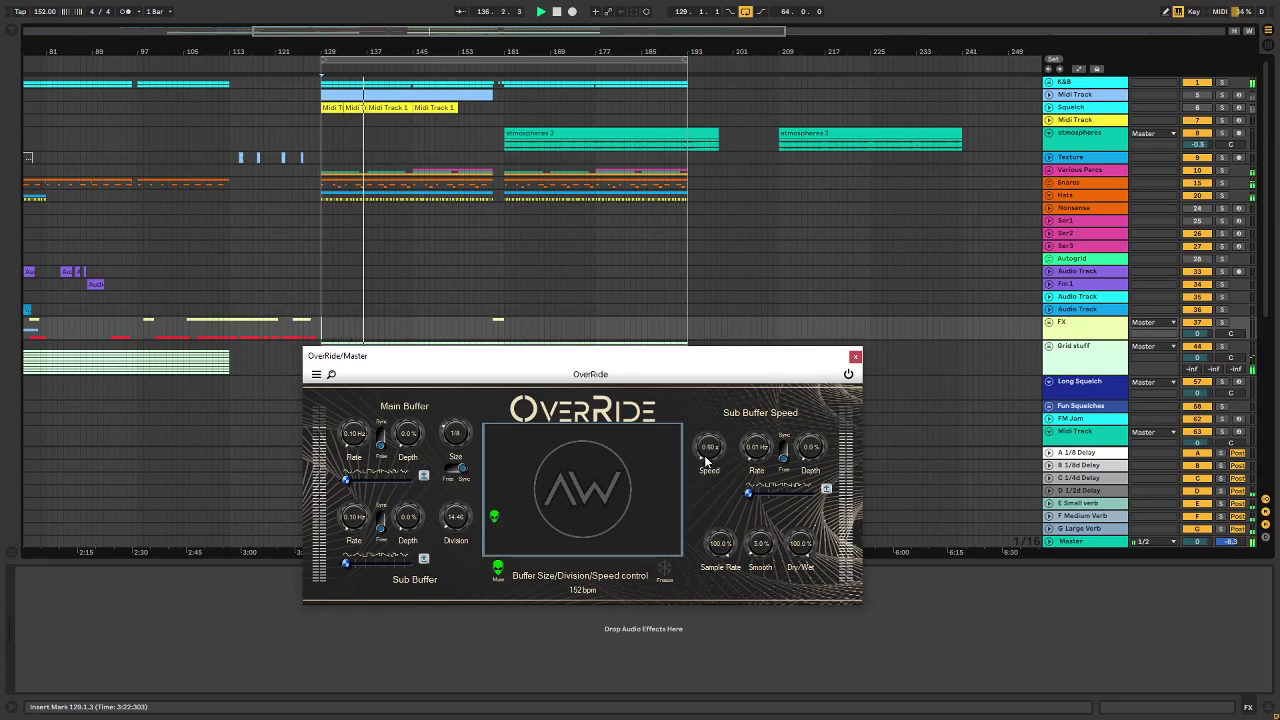
left_click_drag(707, 464, 705, 460)
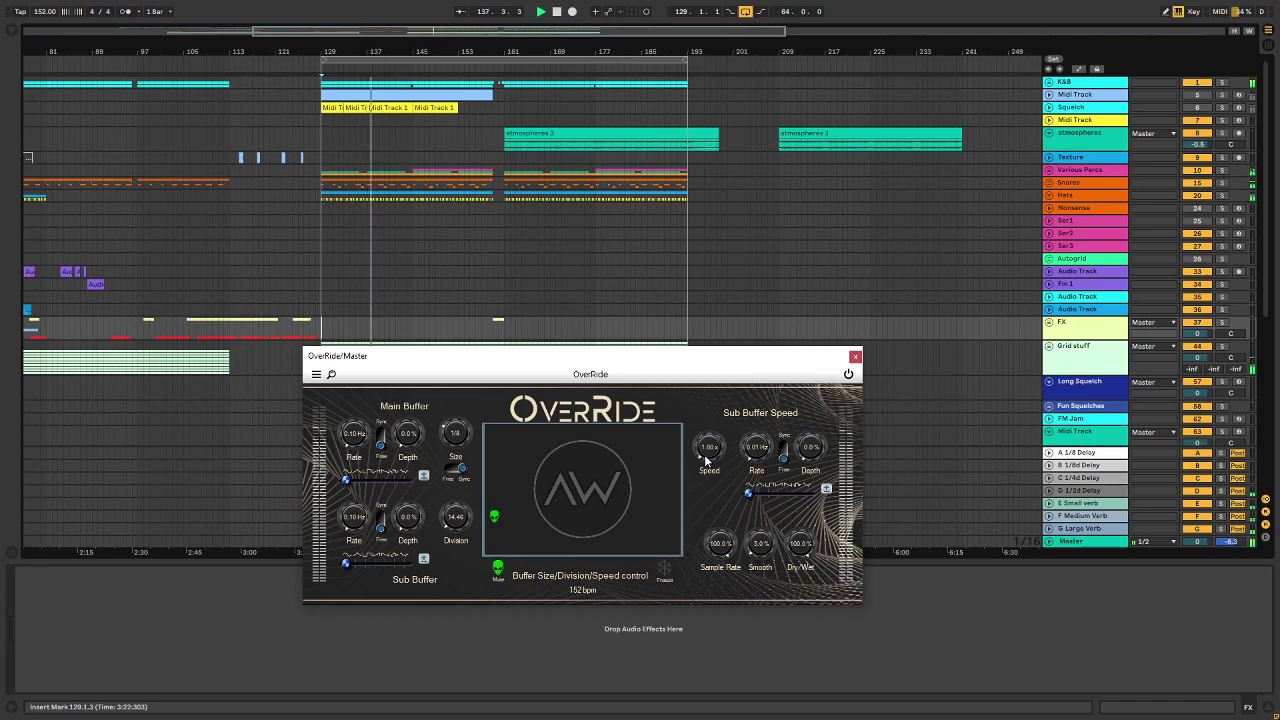
mouse_move(705, 460)
left_mouse_down()
mouse_move(705, 437)
mouse_move(700, 460)
mouse_move(715, 470)
left_mouse_up()
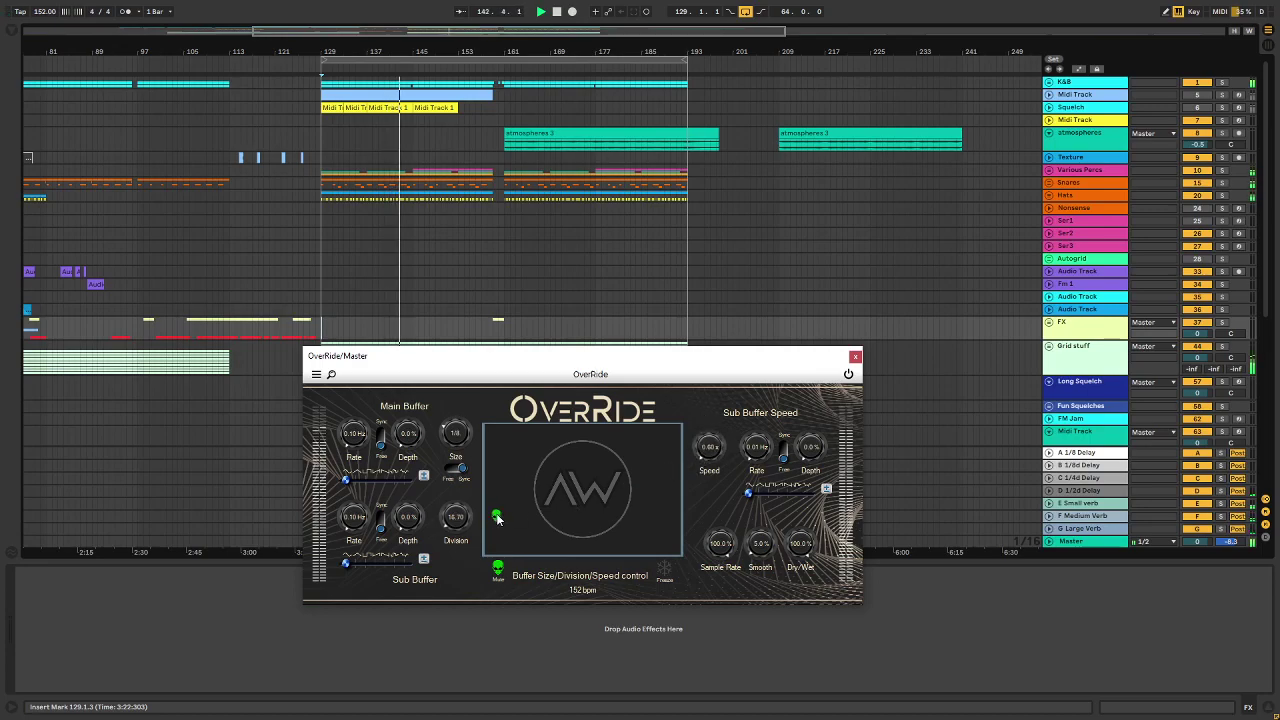
mouse_move(715, 470)
left_mouse_down()
mouse_move(712, 440)
mouse_move(703, 466)
mouse_move(696, 440)
mouse_move(708, 465)
left_mouse_up()
left_click(540, 523)
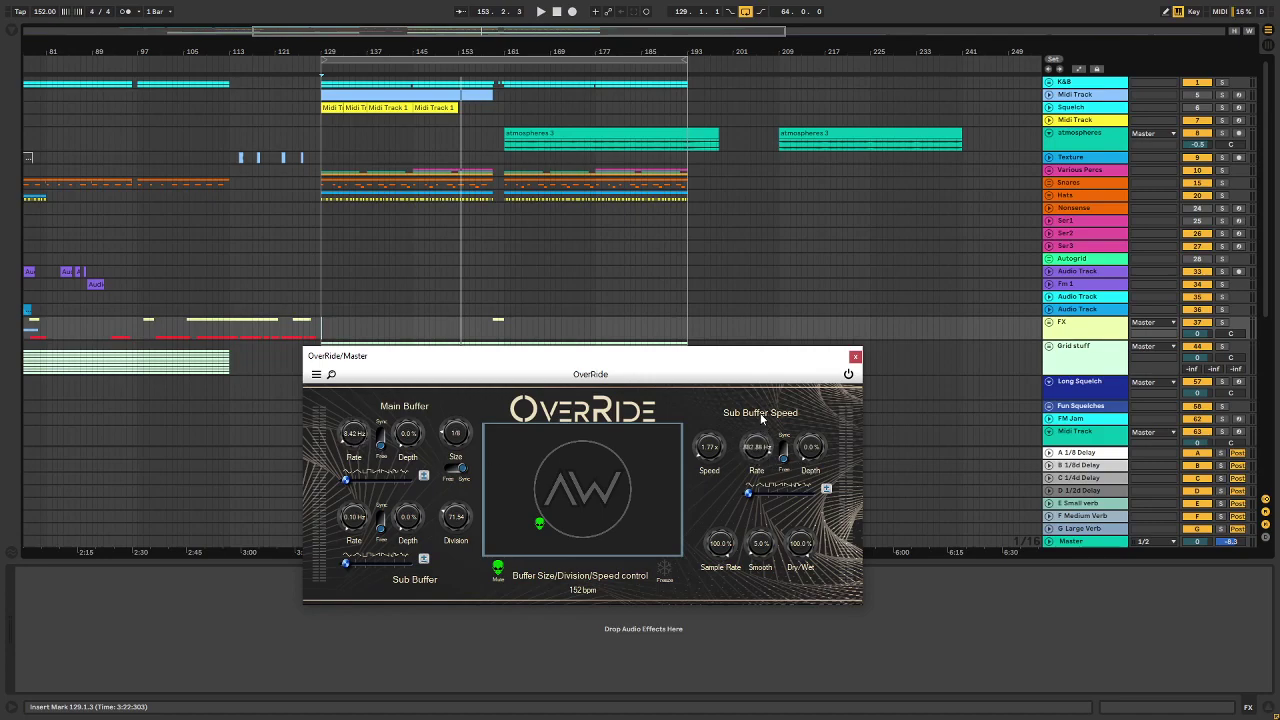
Sync the Main and Sub Buffer rates at 1/4 with 100% depth, and lower the Division to about 30.91 during playback.
left_click_drag(360, 458, 352, 452)
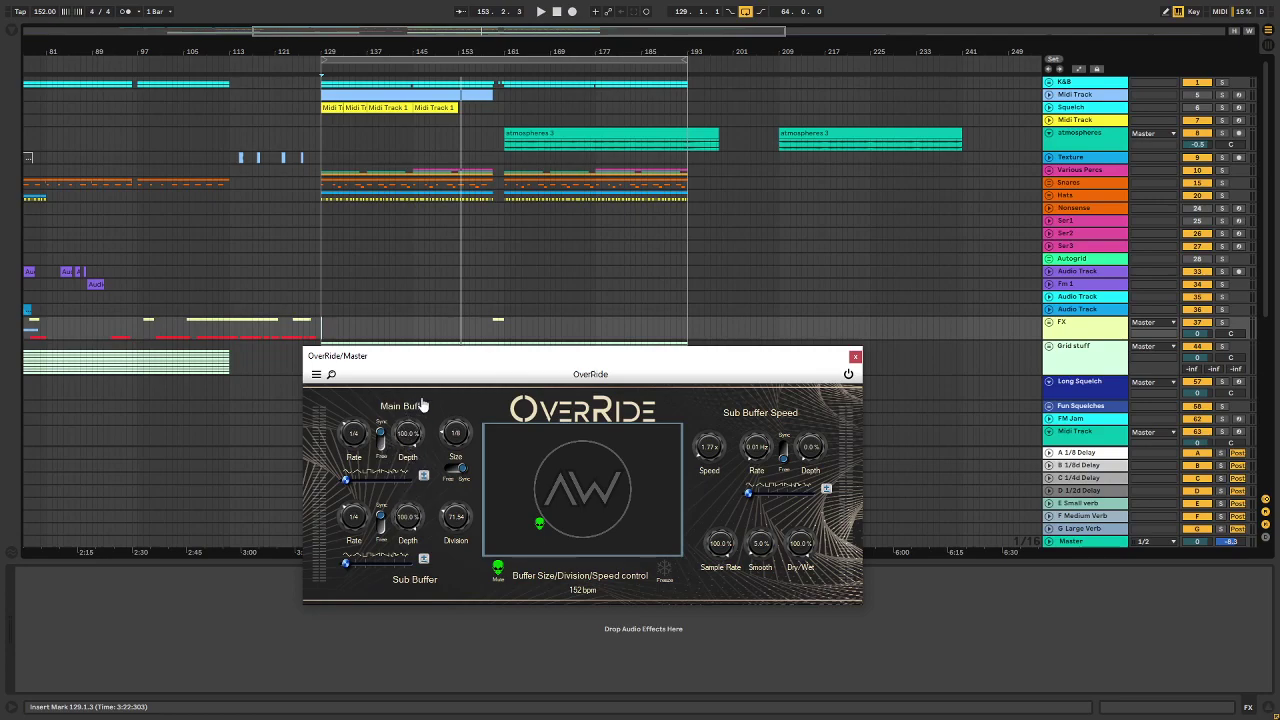
key("space")
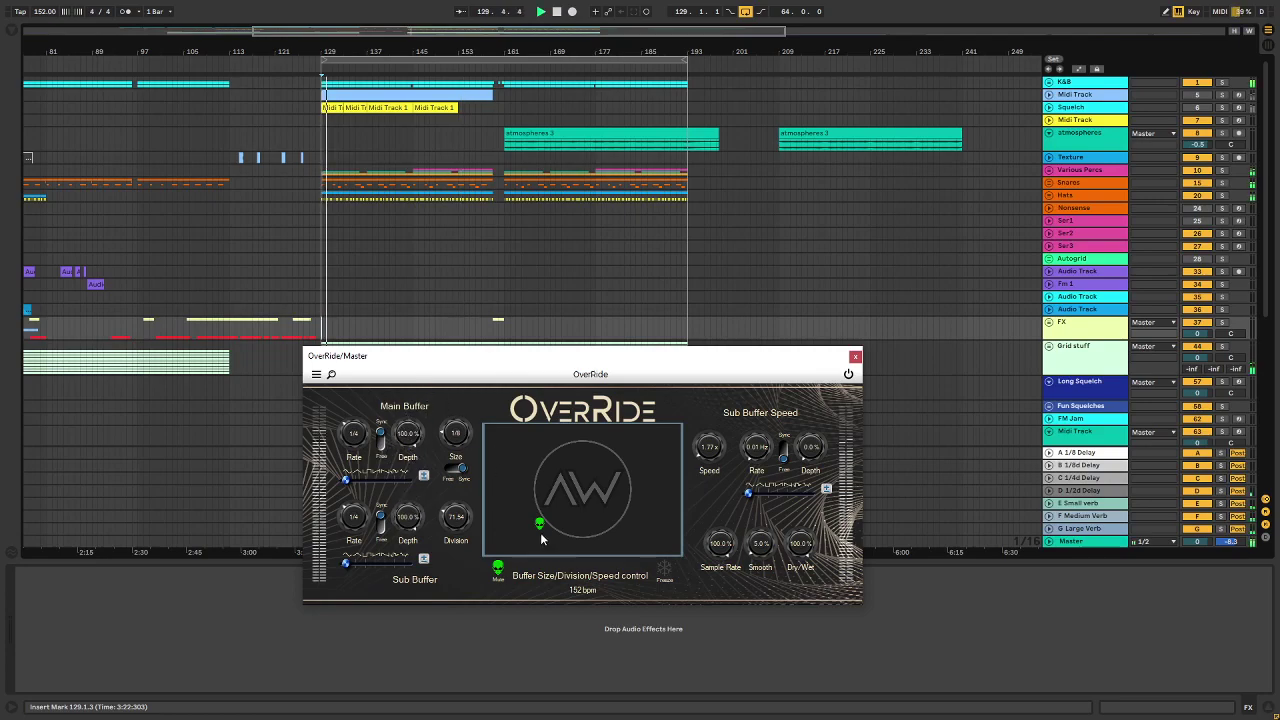
left_click_drag(541, 524, 528, 530)
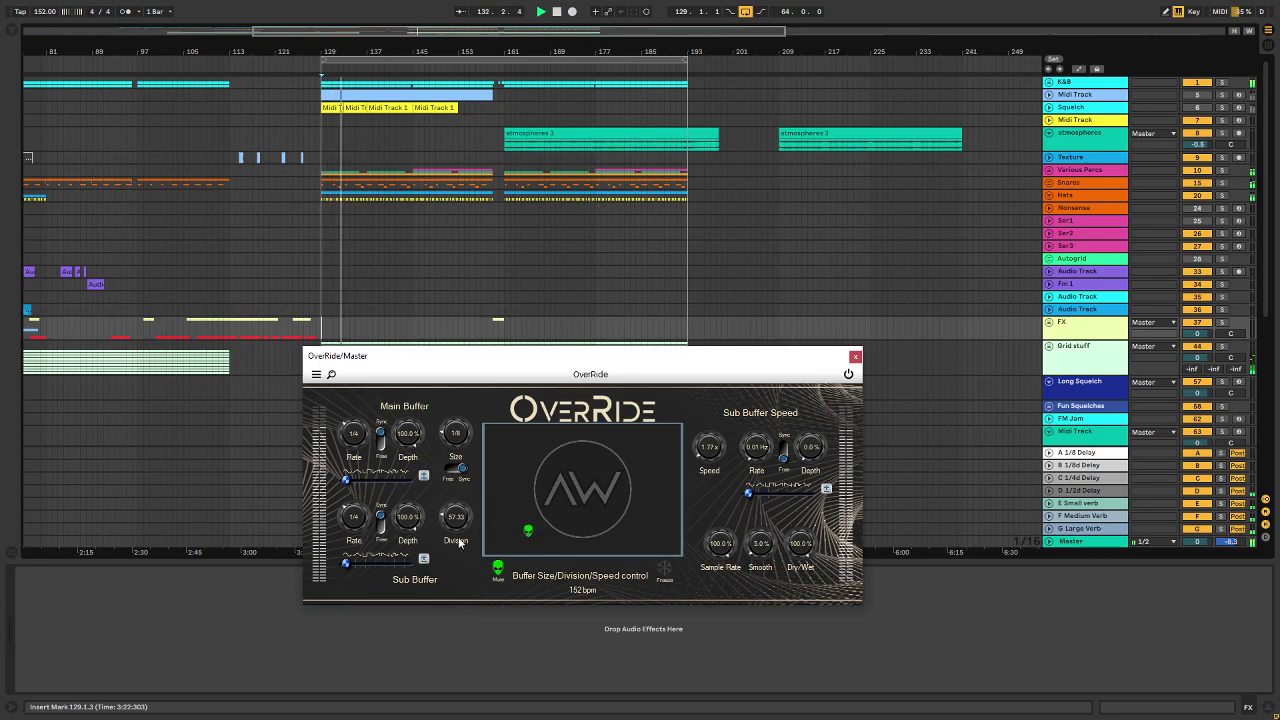
mouse_move(527, 535)
left_mouse_down()
mouse_move(515, 541)
mouse_move(506, 521)
left_mouse_up()
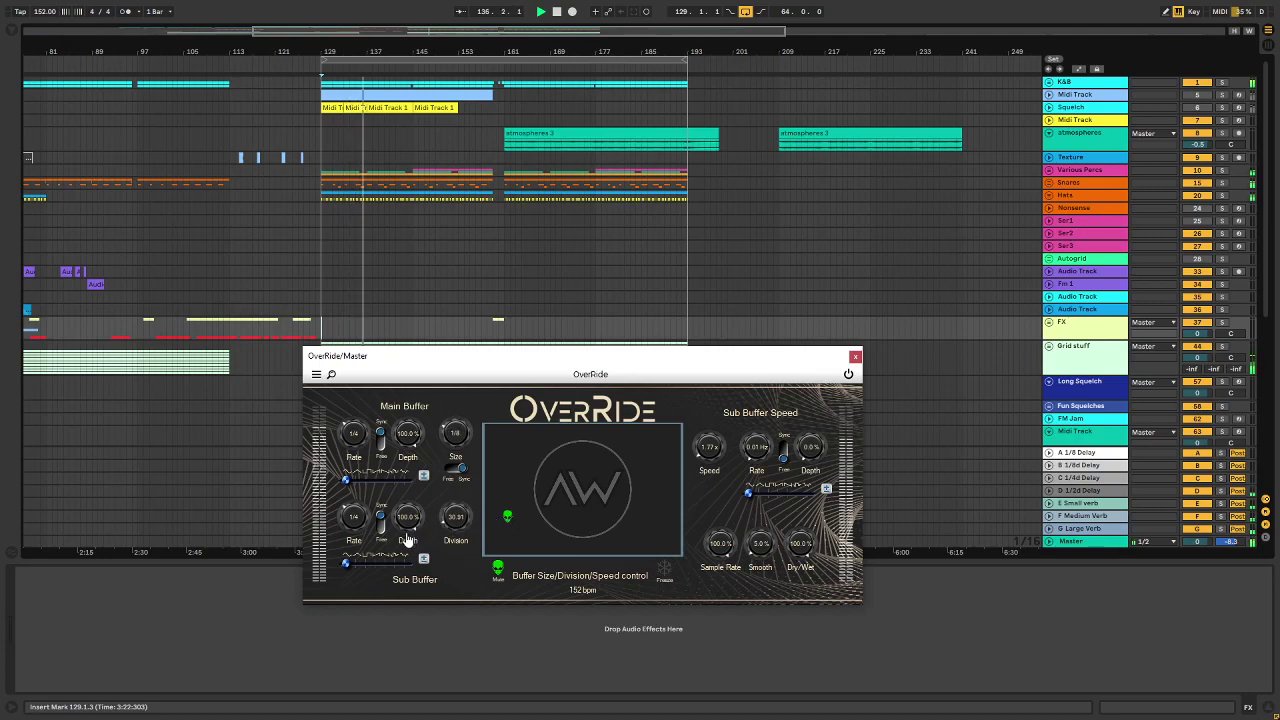
Move the Sub Buffer and Main Buffer modulation waveform sliders to about their midpoints.
left_click_drag(349, 567, 383, 569)
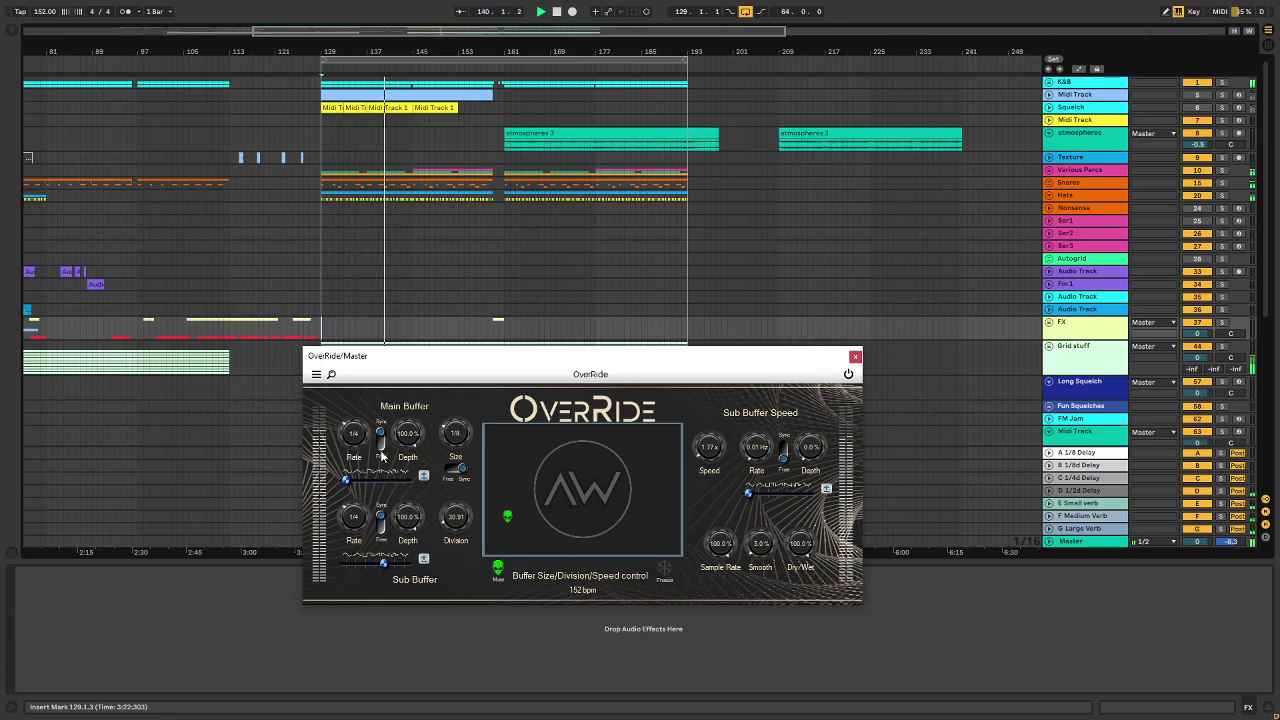
left_click_drag(352, 481, 381, 490)
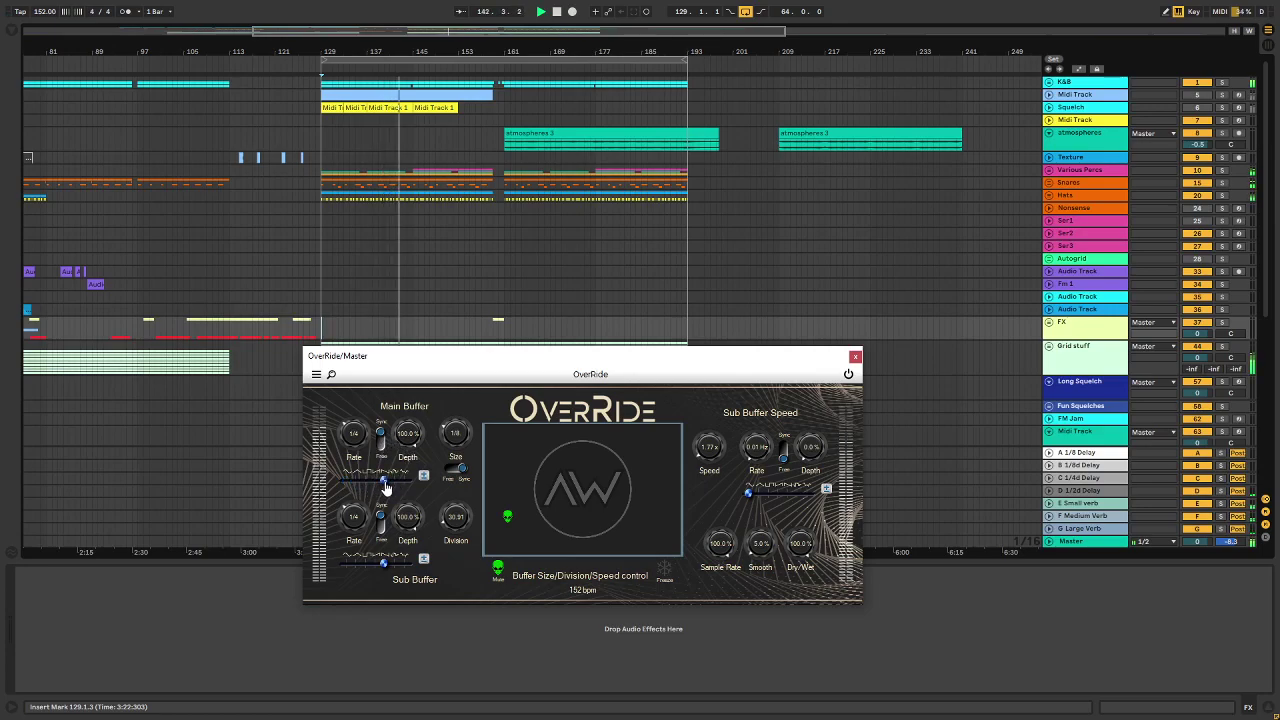
Set the Main and Sub Buffer rates to 1/8 and move the Sub Buffer waveform slider to about three quarters.
scroll(360, 450, "down", 2)
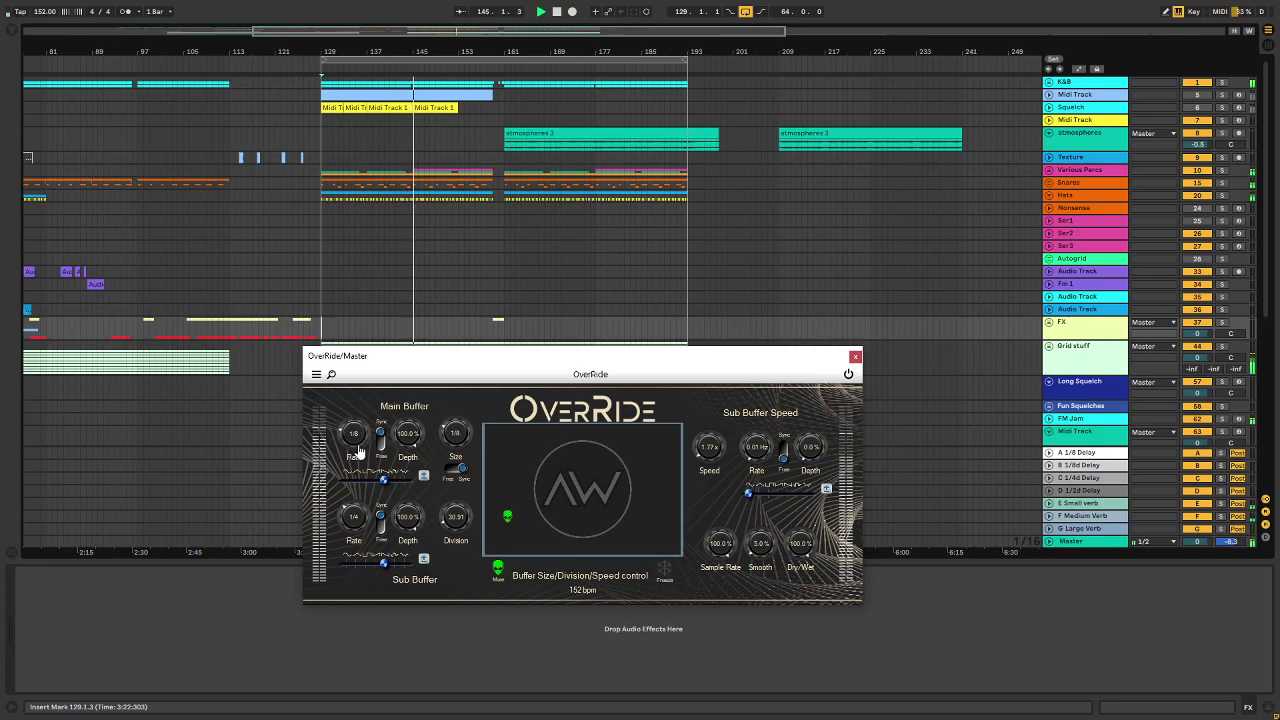
left_click_drag(383, 563, 394, 564)
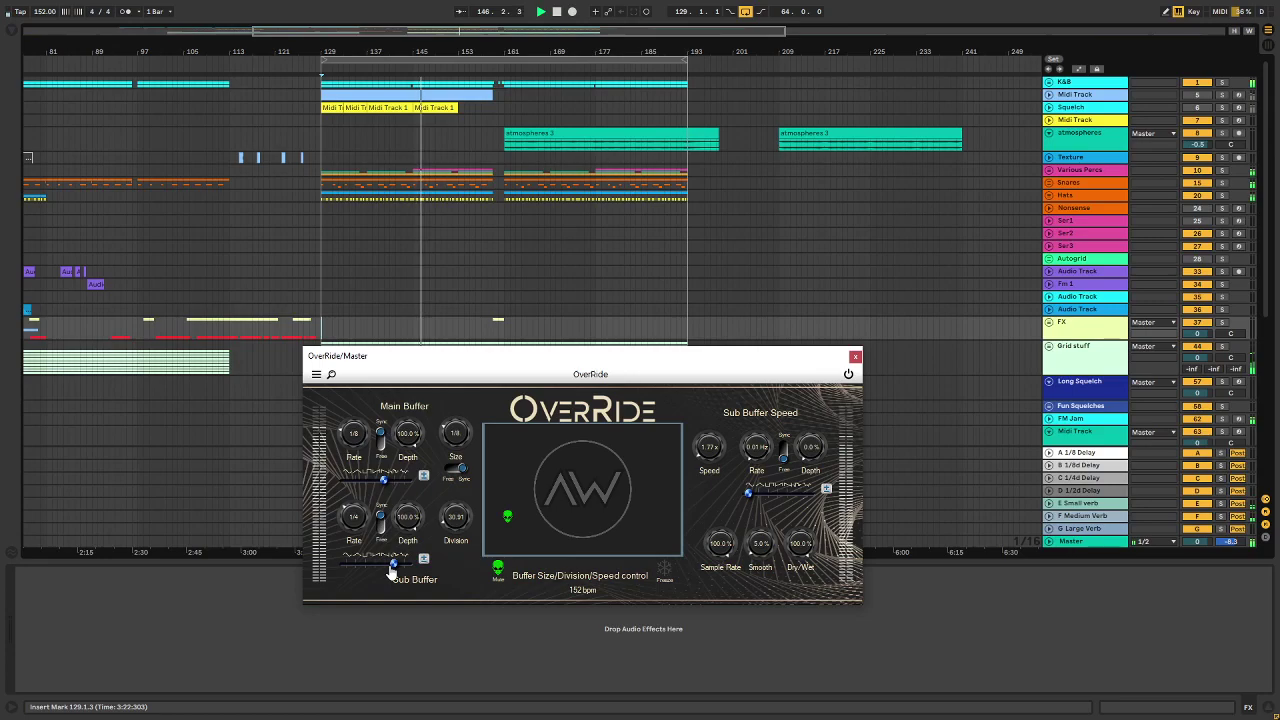
scroll(349, 522, "down", 2)
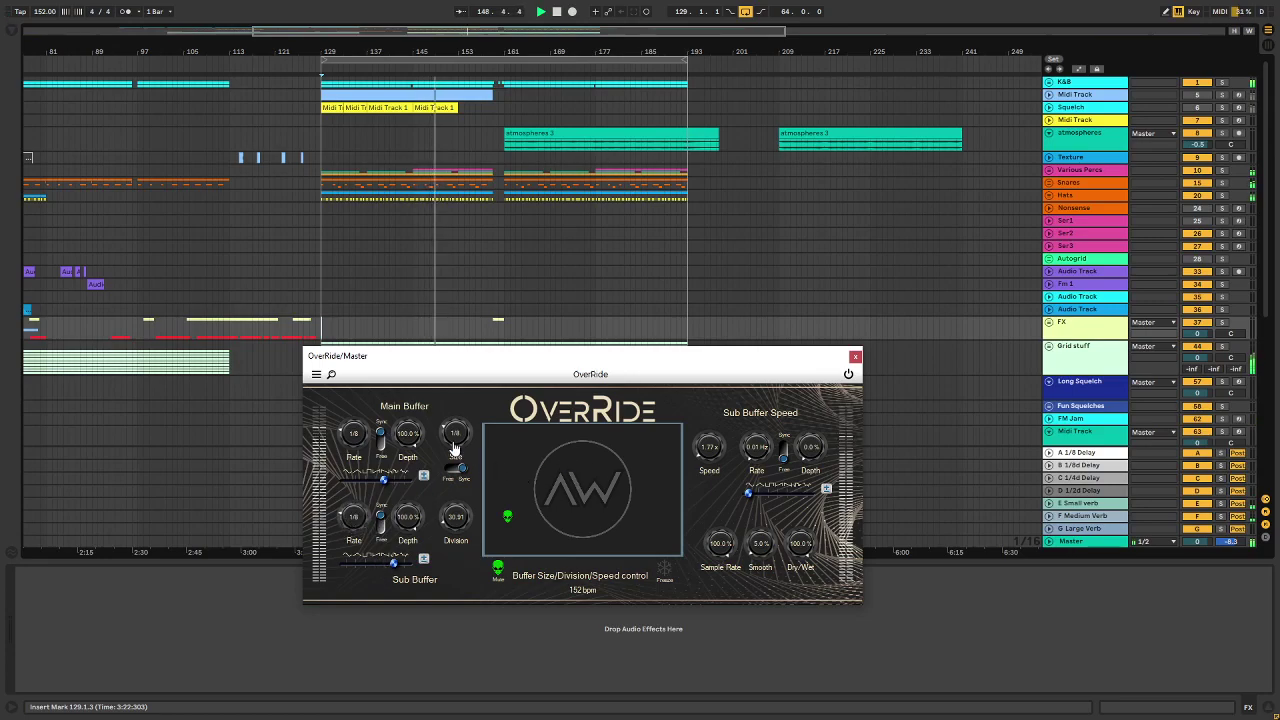
Lower the Division to about 5.24 and return the Sub Buffer Speed to 1.00x.
scroll(460, 530, "down", 3)
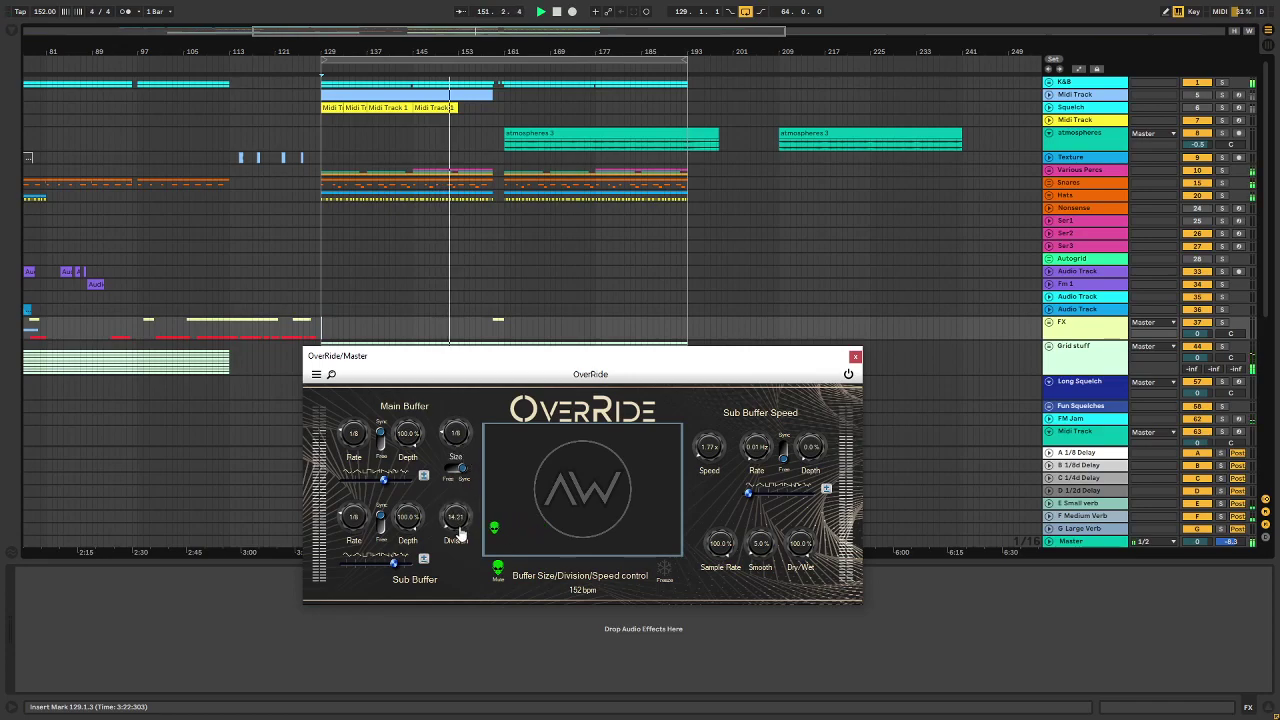
scroll(458, 530, "down", 3)
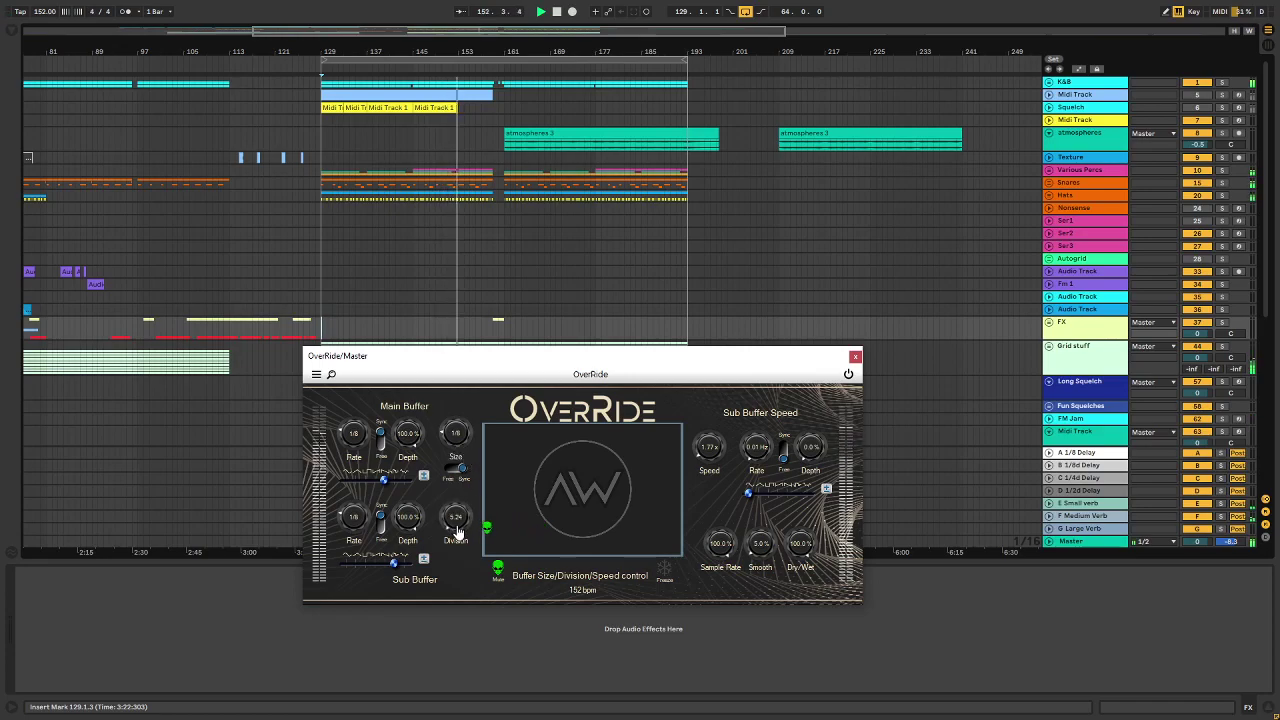
scroll(710, 455, "down", 2)
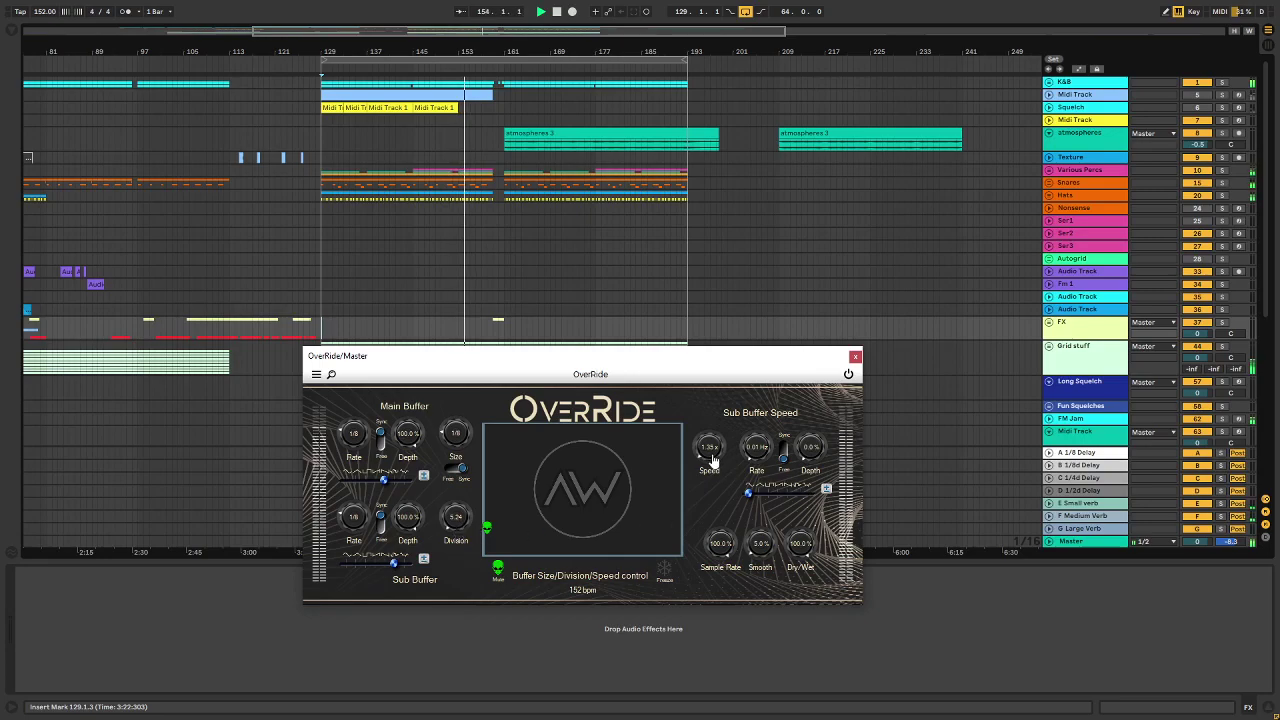
scroll(710, 458, "down", 2)
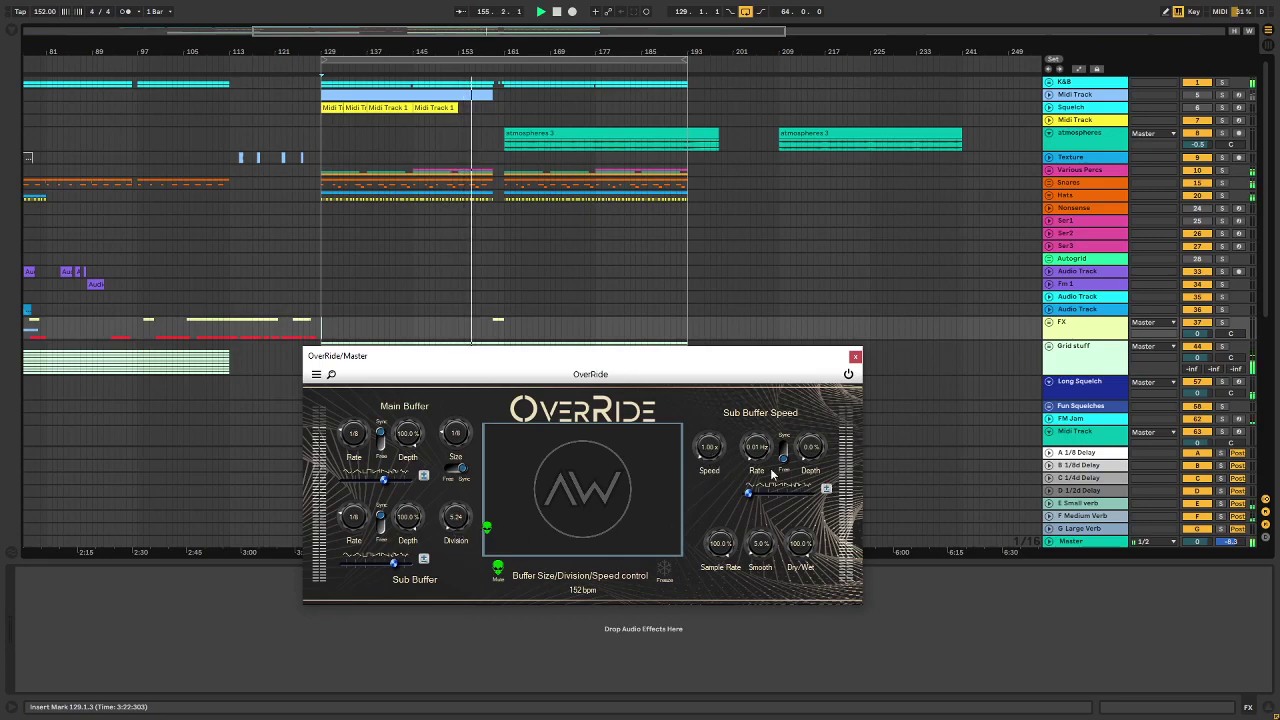
Raise the Sub Buffer Speed modulation's free Rate and Depth, and move its waveform slider to about the middle.
scroll(760, 455, "up", 3)
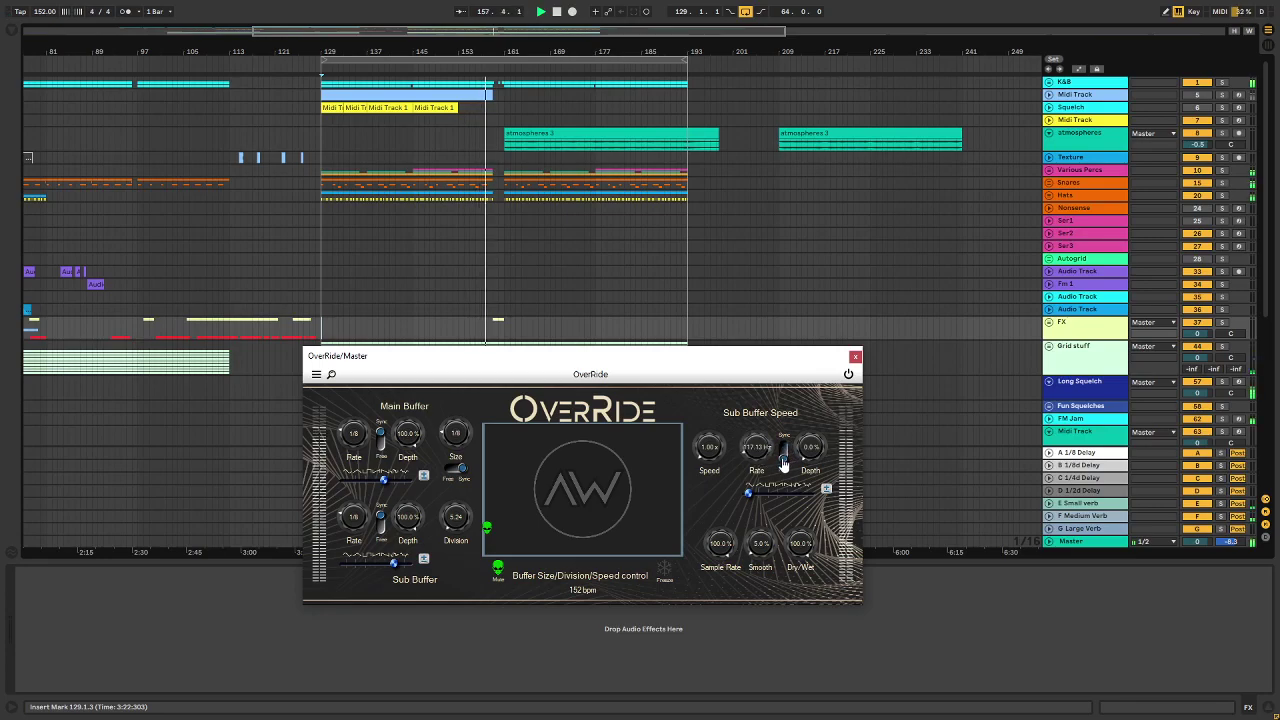
scroll(812, 450, "up", 5)
left_click_drag(750, 500, 790, 501)
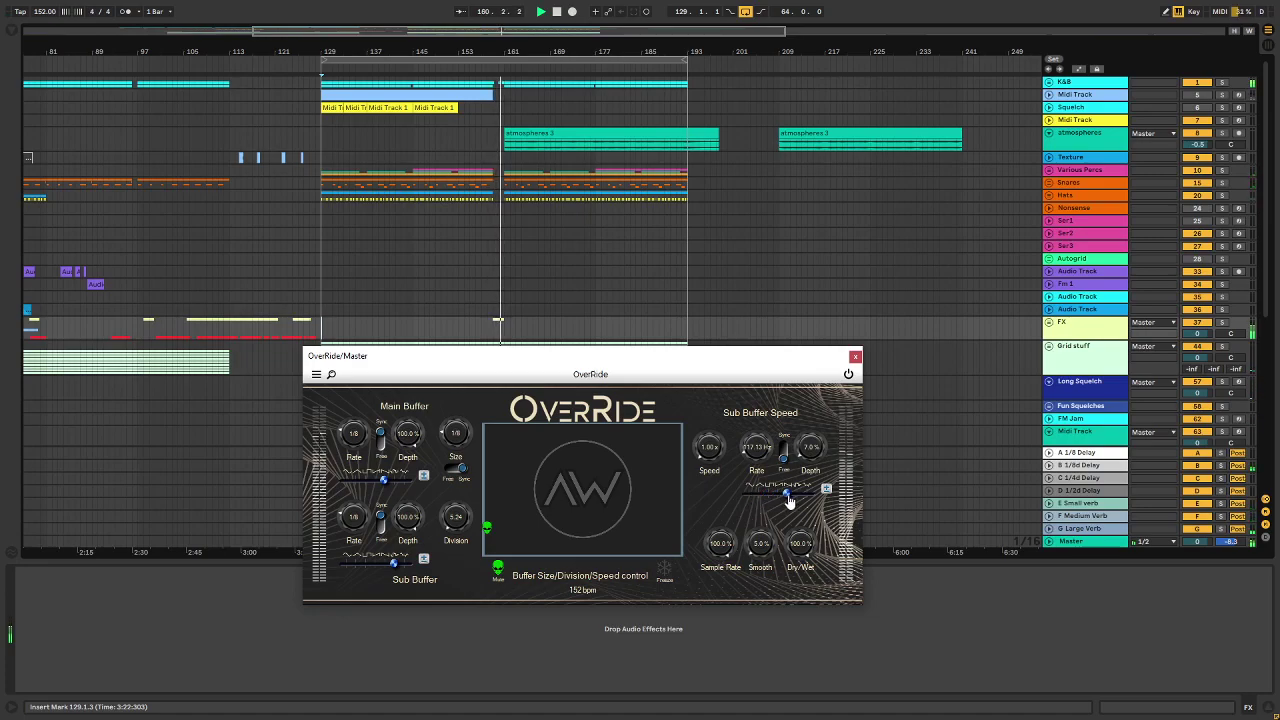
scroll(812, 455, "up", 5)
scroll(812, 455, "up", 20)
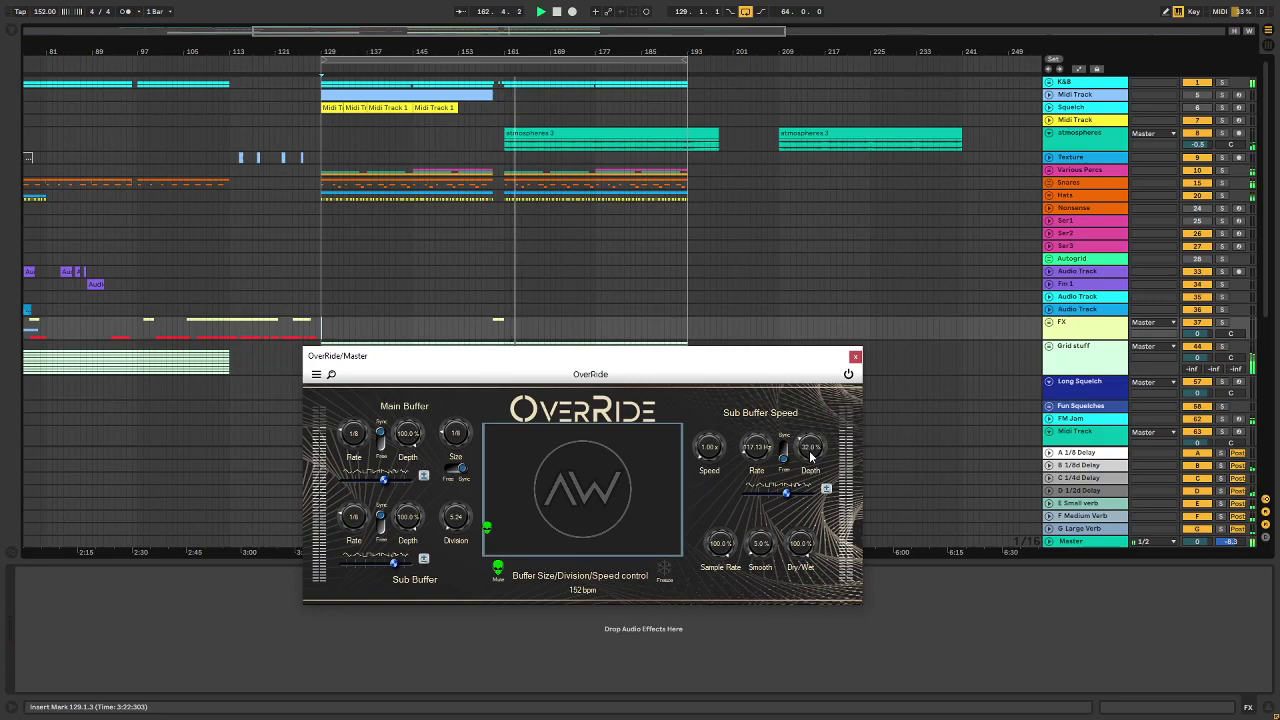
Raise the Sub Buffer Speed to about 2.67x and compare a fast modulation Rate of about 500 Hz with a slower one.
scroll(758, 446, "up", 10)
scroll(758, 446, "up", 2)
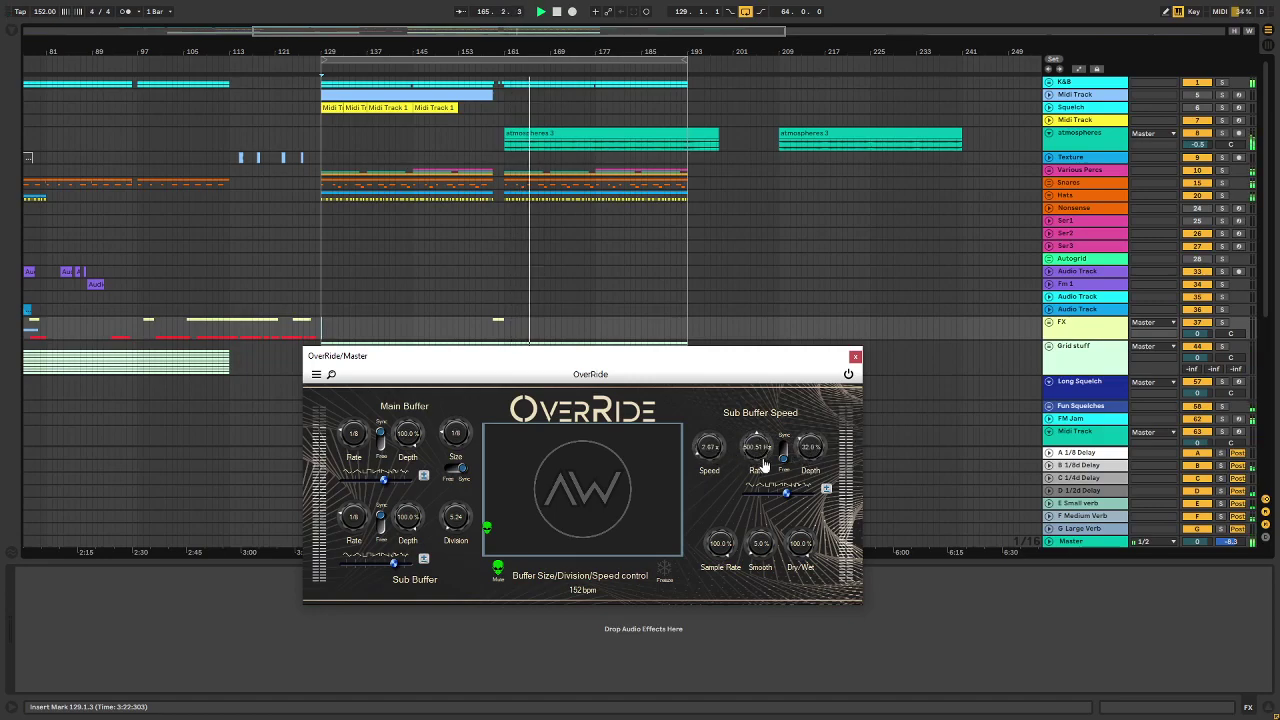
scroll(760, 460, "down", 3)
Audition a heavily reduced Sample Rate and restore it to 100%, and briefly turn Freeze on and off.
scroll(760, 458, "down", 5)
scroll(725, 552, "down", 8)
scroll(717, 558, "down", 3)
left_click_drag(713, 576, 714, 588)
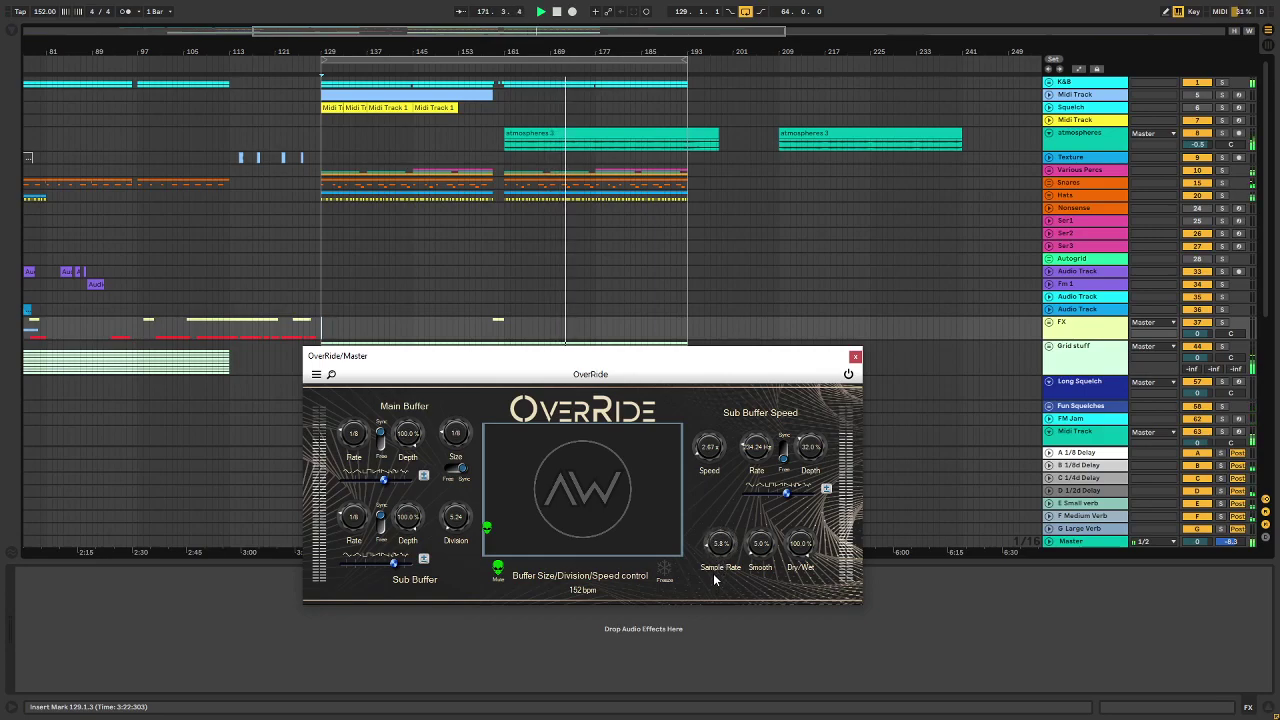
double_click(720, 545)
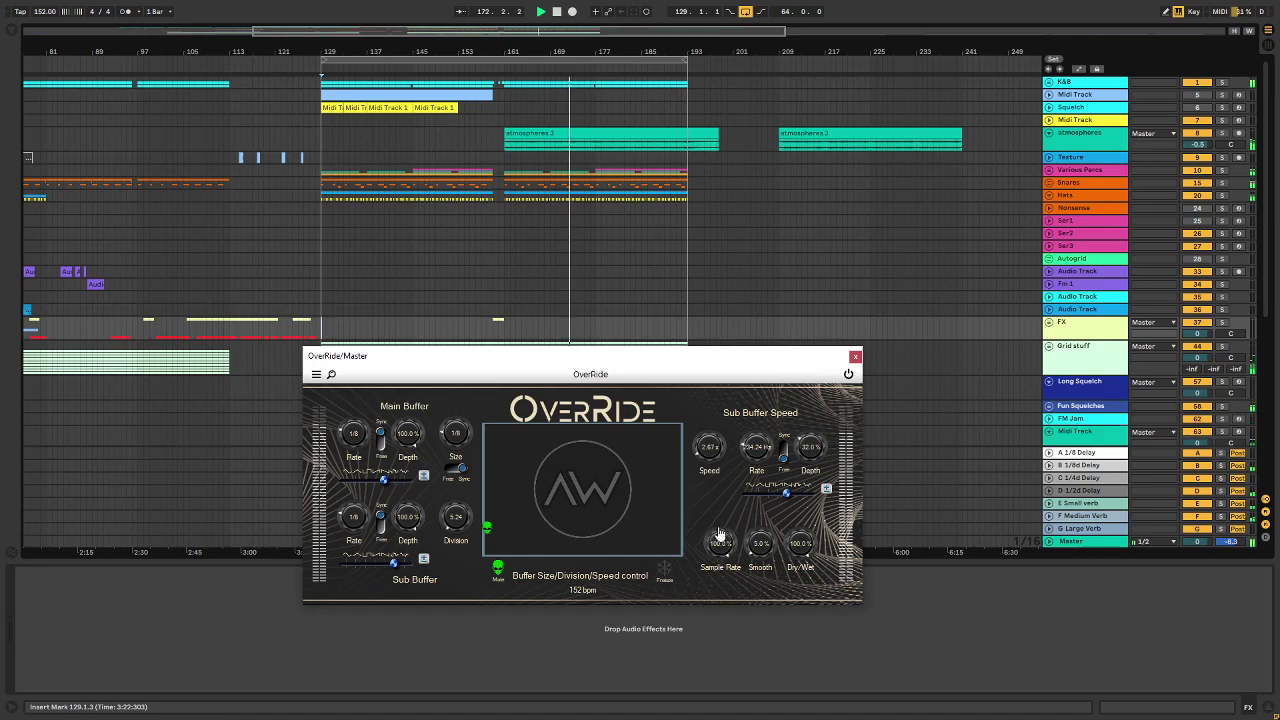
left_click(665, 572)
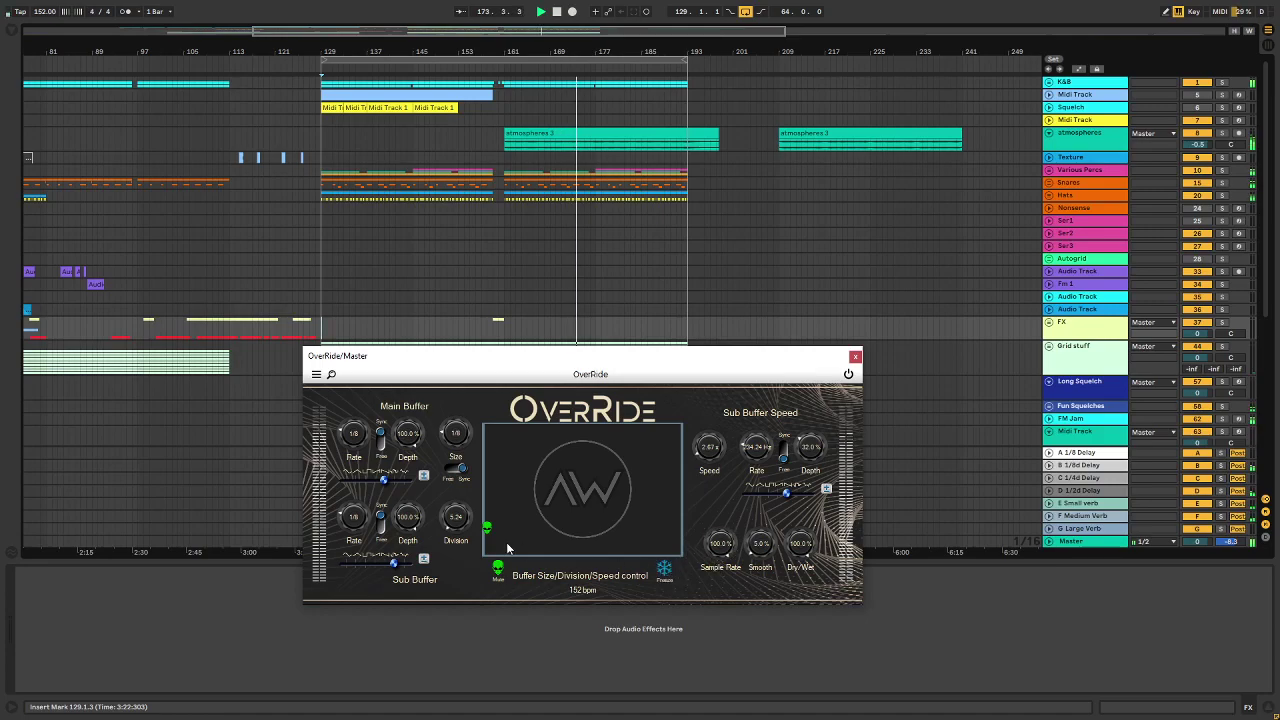
left_click(665, 574)
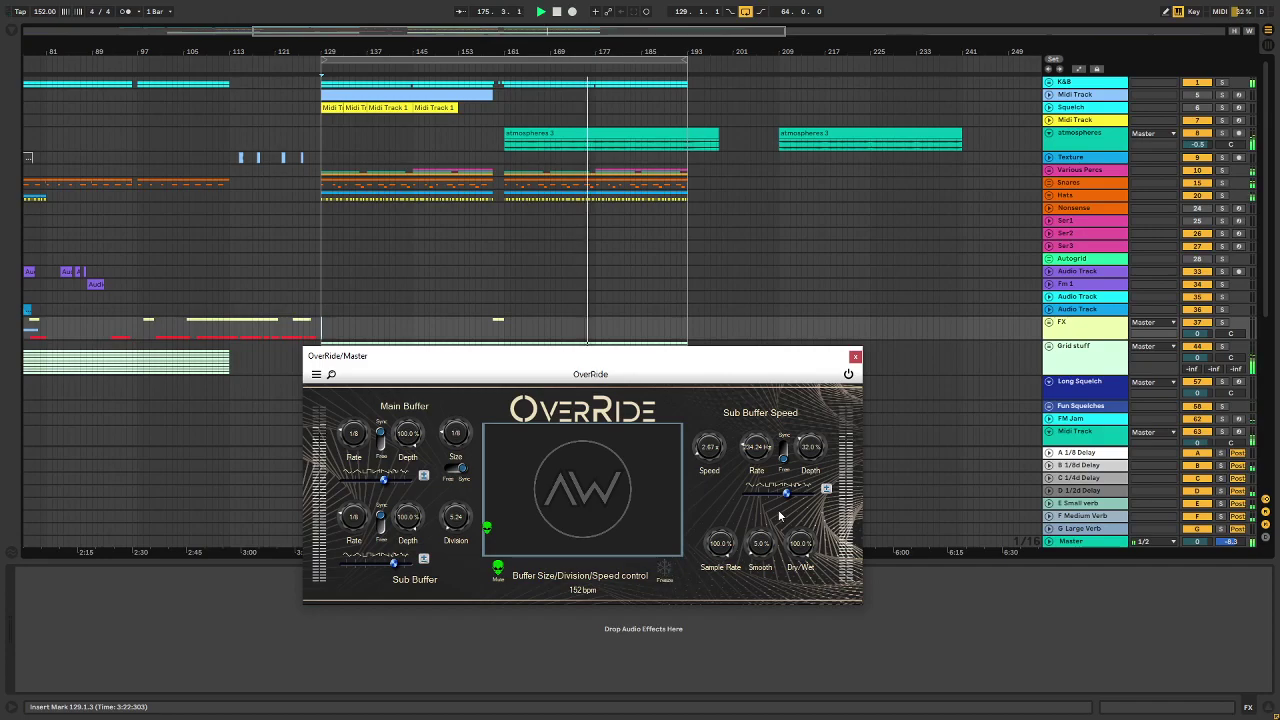
Move the Sub Buffer Speed modulation waveform slider nearly to its maximum and switch its Rate from Free to Sync.
scroll(760, 468, "down", 1)
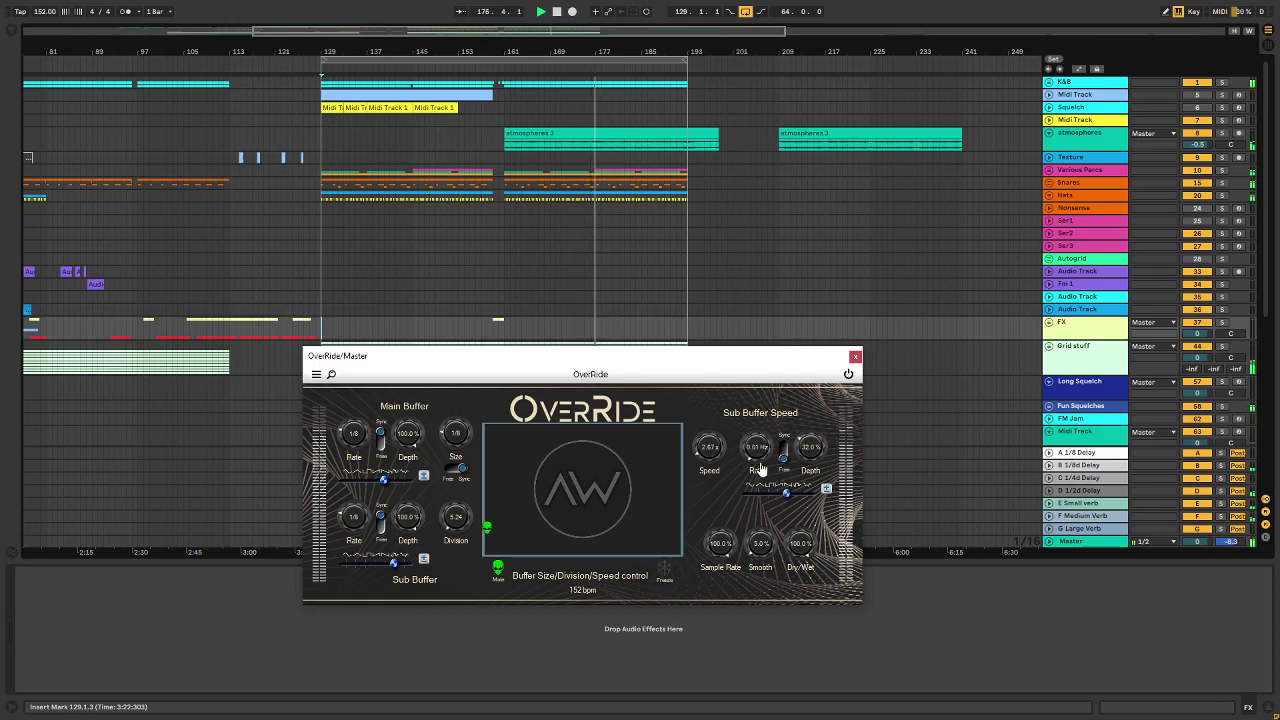
left_click_drag(786, 492, 806, 498)
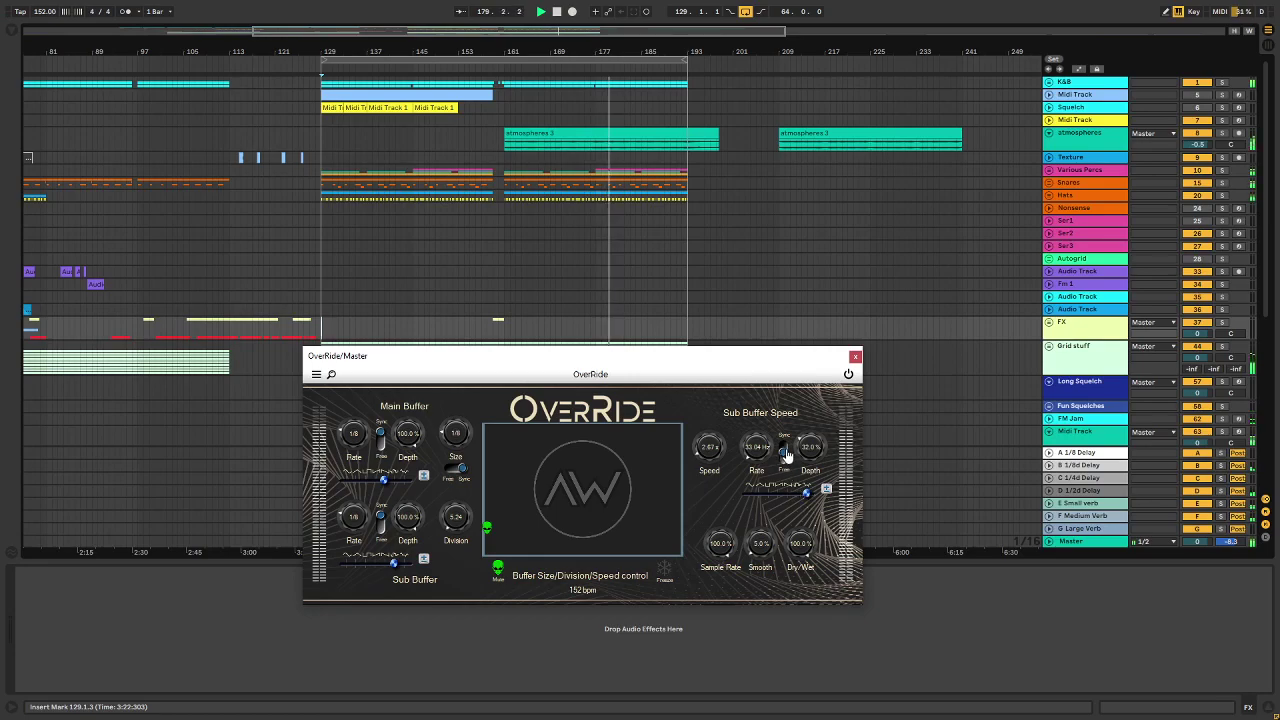
left_click(786, 452)
left_click(784, 450)
Set the Sub Buffer Speed modulation to 100% Depth and a Rate of 1, with Speed at 1.00x.
double_click(797, 443)
left_click_drag(757, 449, 757, 476)
double_click(711, 456)
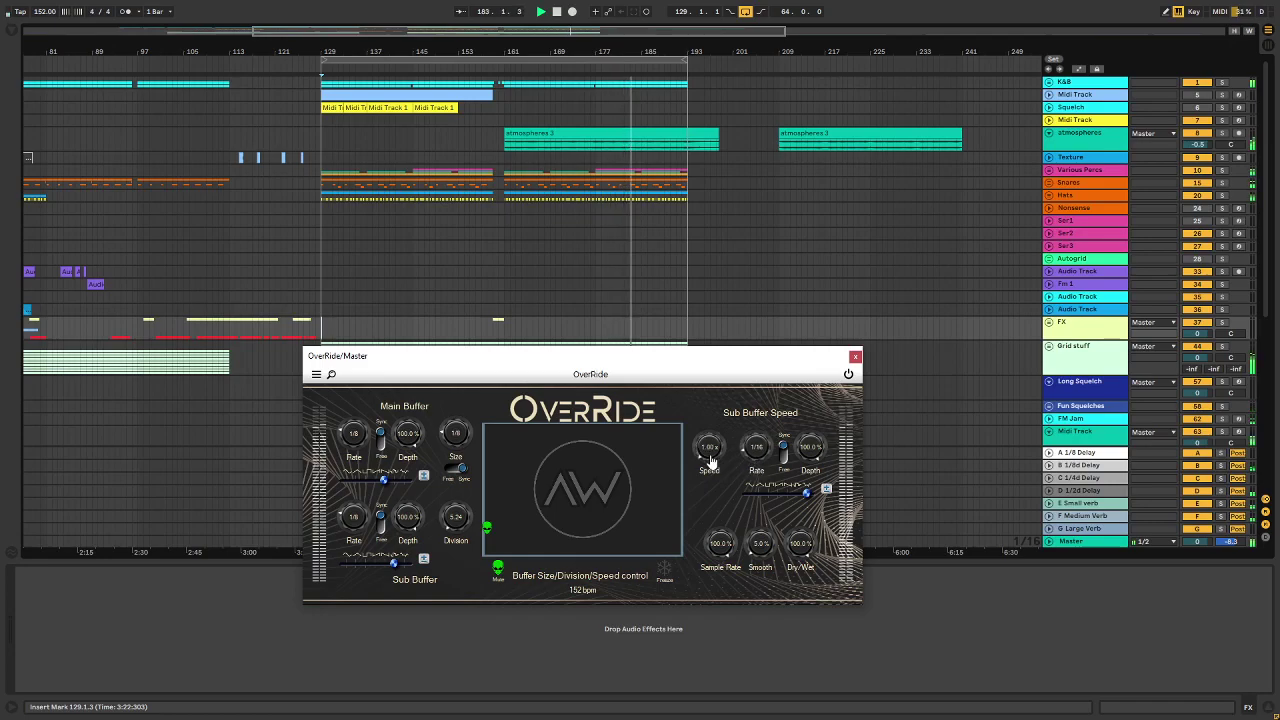
left_click_drag(760, 460, 766, 442)
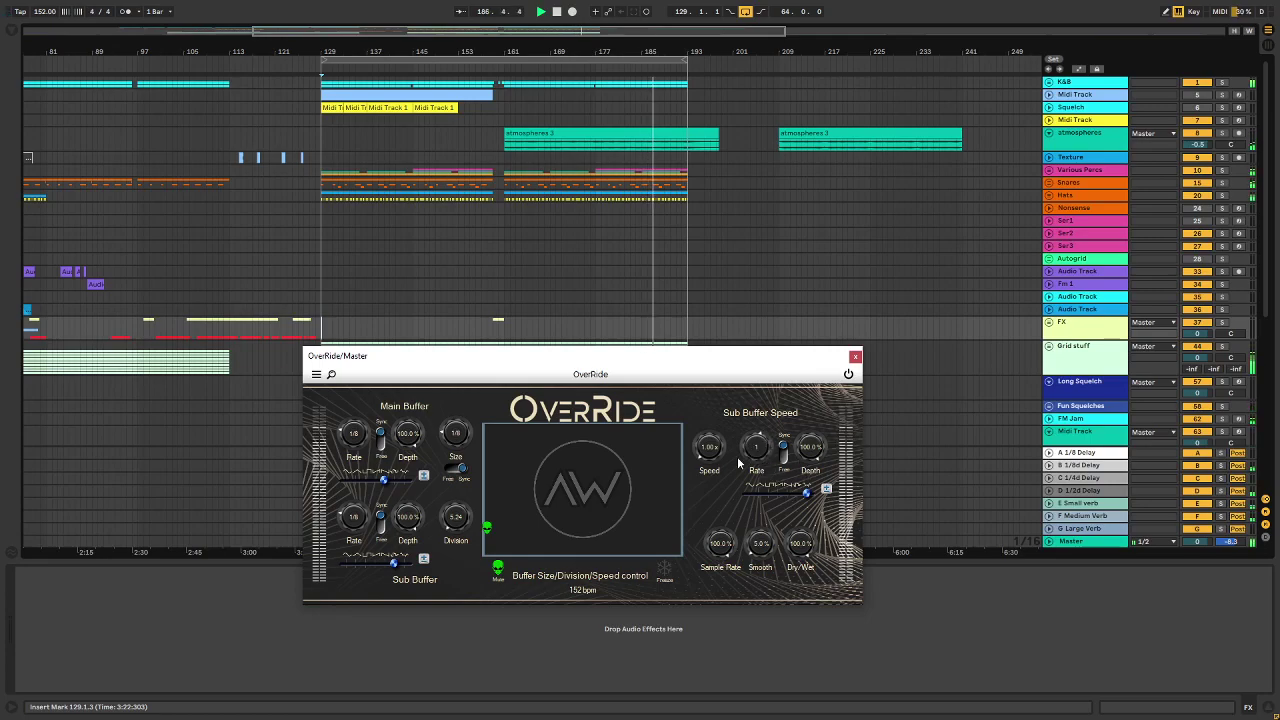
Set the Main and Sub Buffer rates to 1/16 and the main buffer Size to 1/2.
left_click_drag(355, 440, 356, 452)
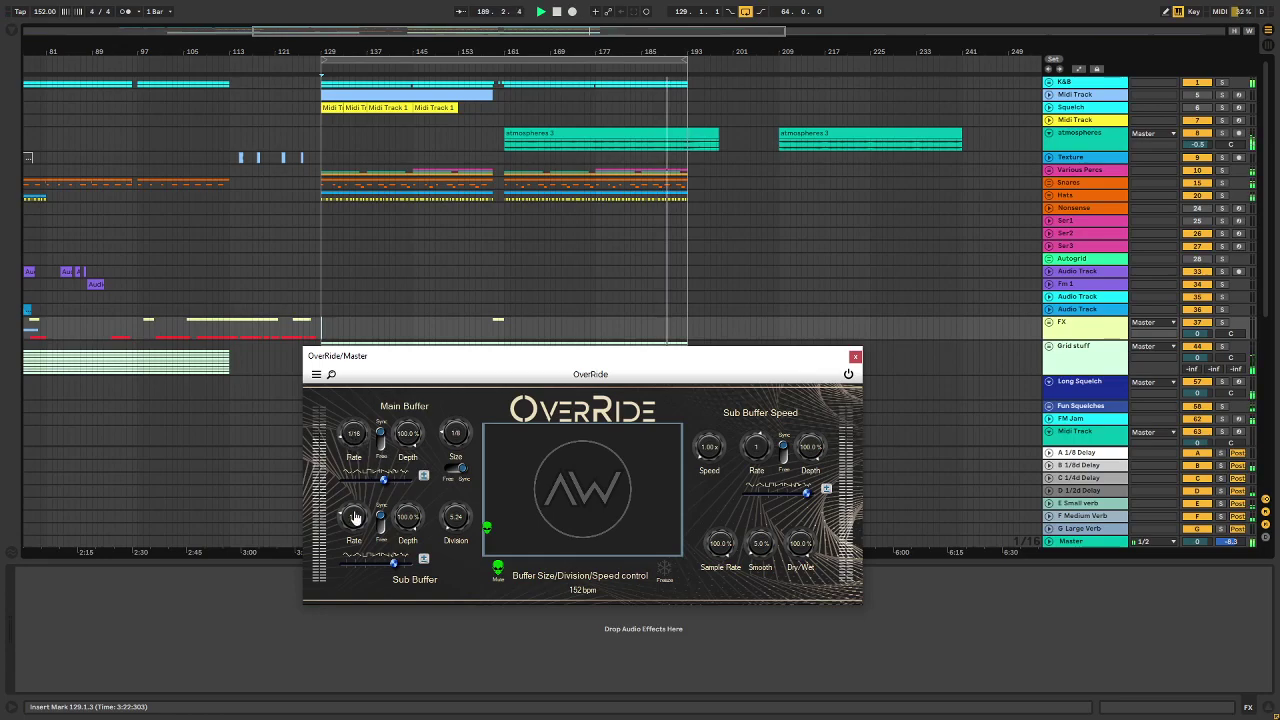
left_click_drag(458, 447, 464, 440)
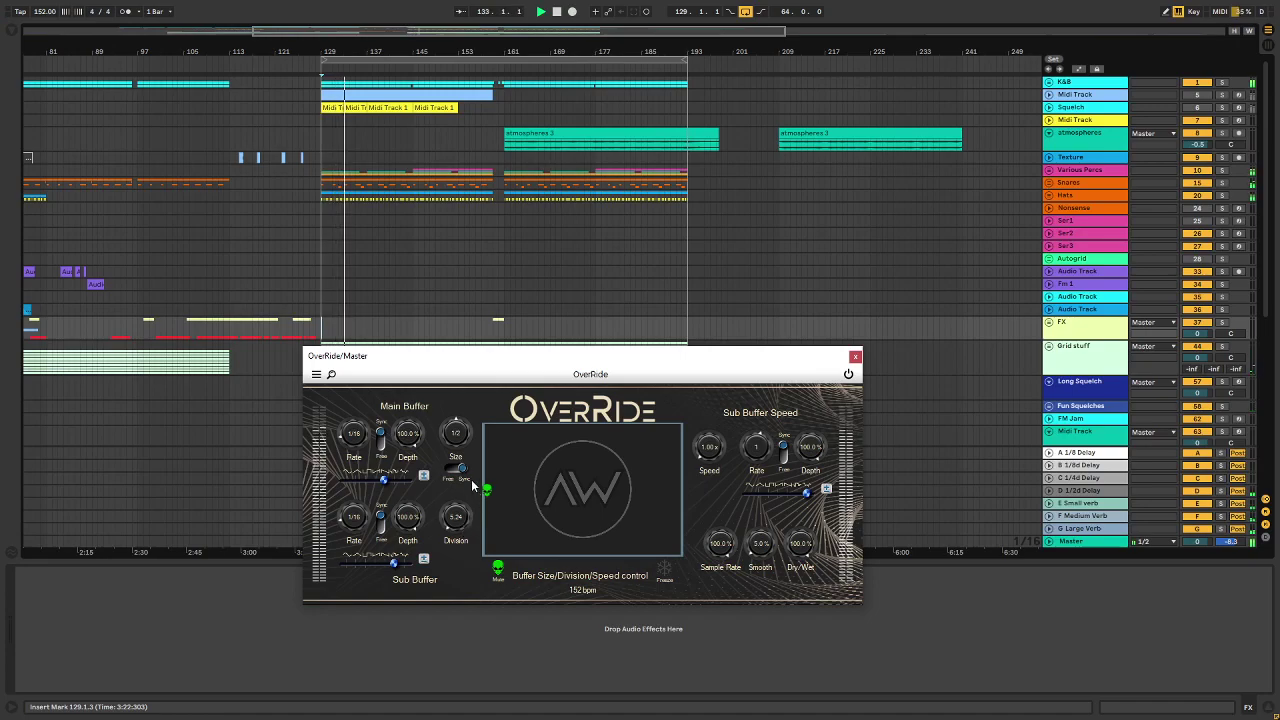
Reset the Division to 1.00 and raise it gradually through about 13.46, 30.16 and 58.33 to about 121.38 during playback.
double_click(452, 519)
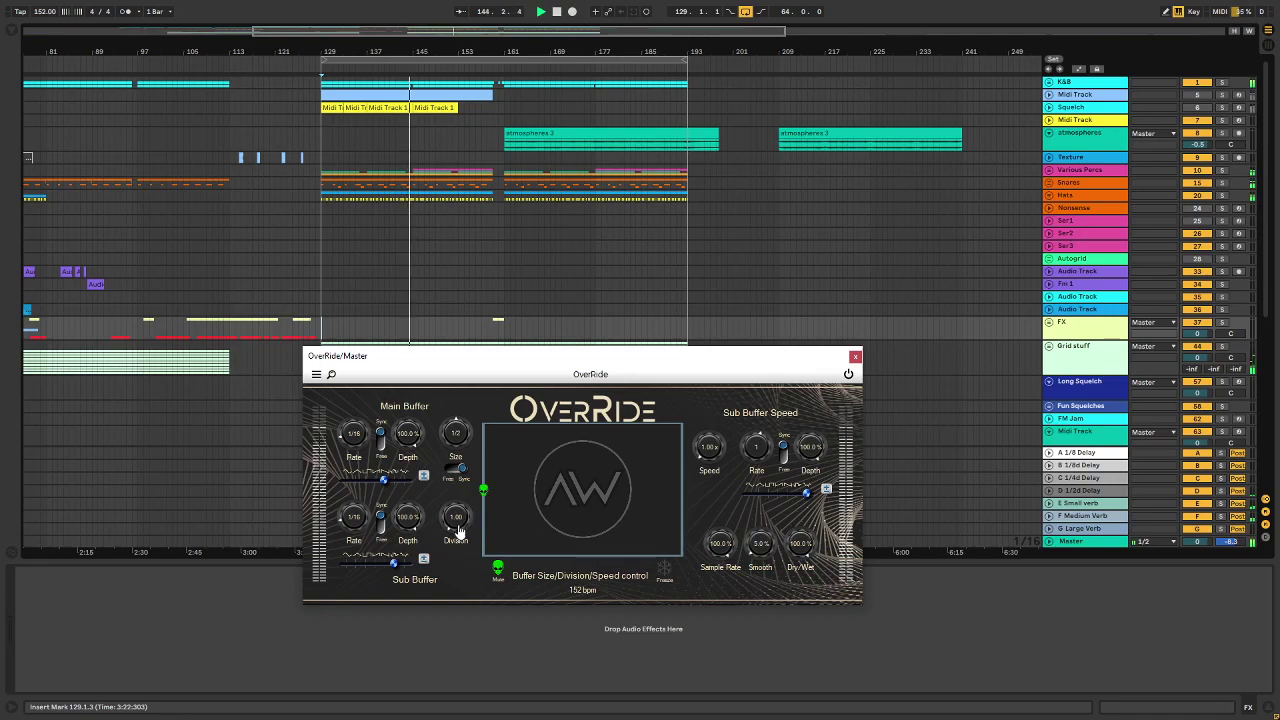
scroll(459, 527, "down", 3)
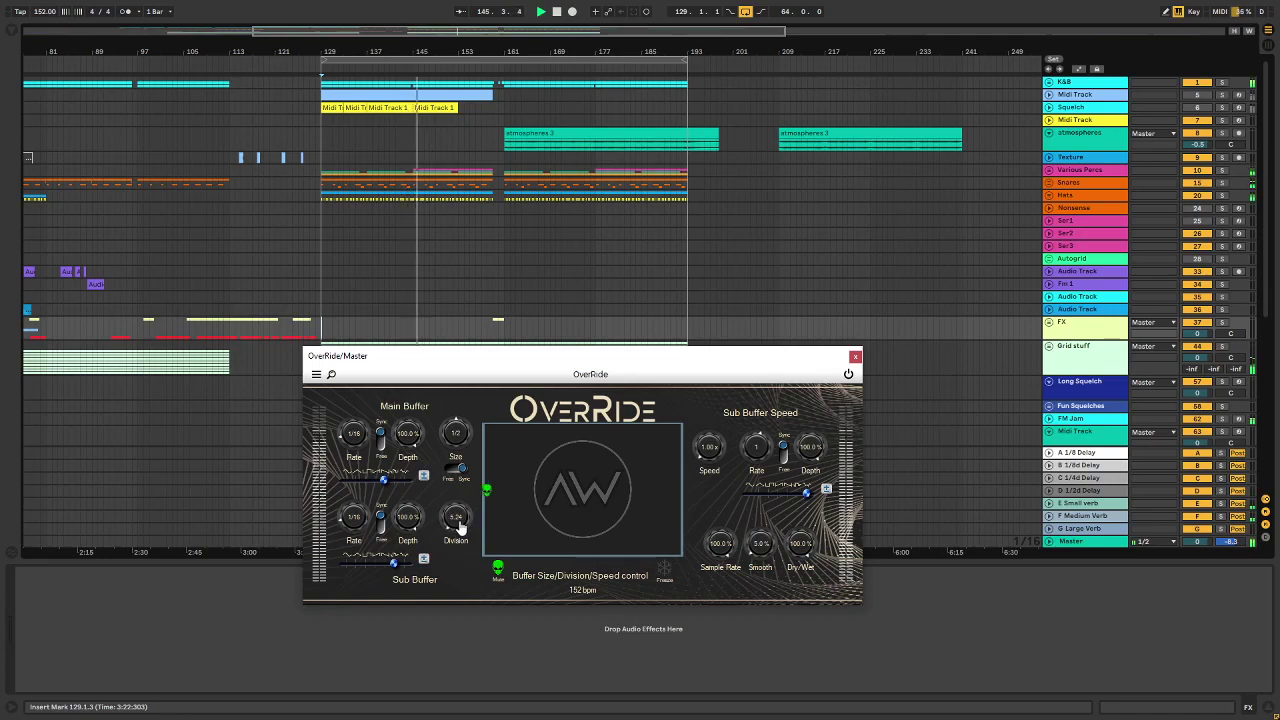
scroll(457, 530, "up", 5)
scroll(456, 528, "up", 2)
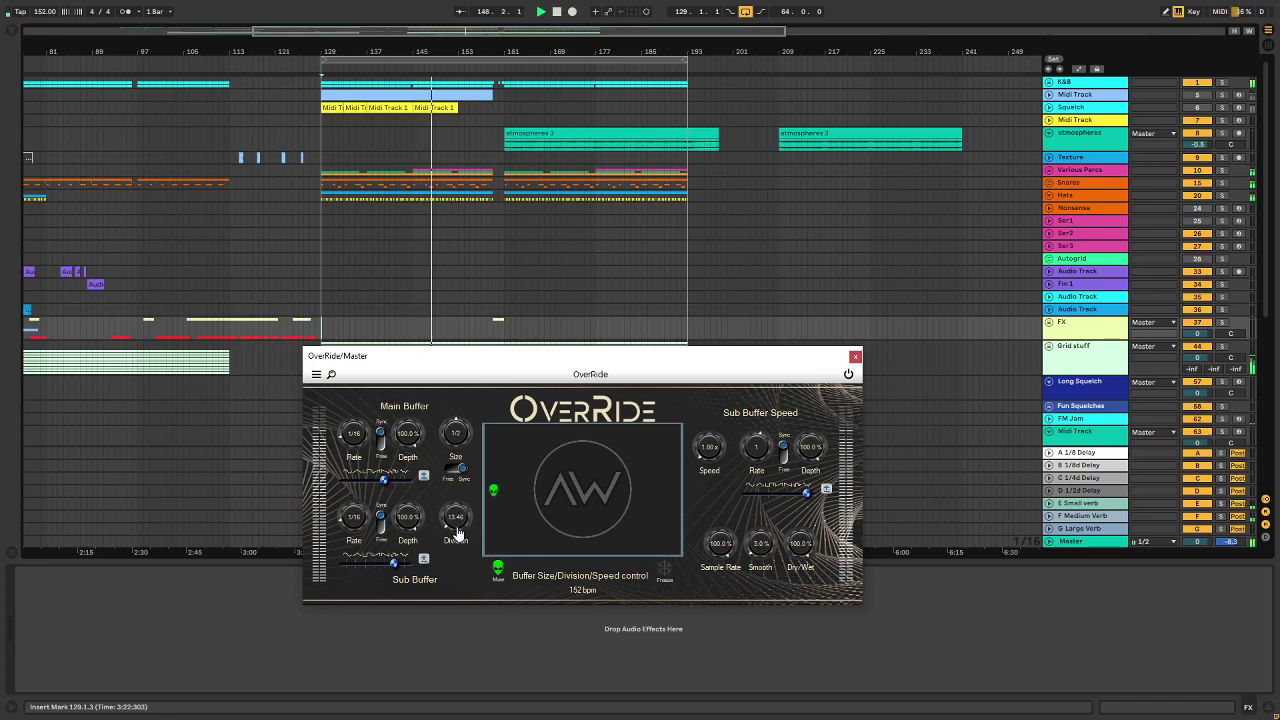
scroll(456, 530, "up", 3)
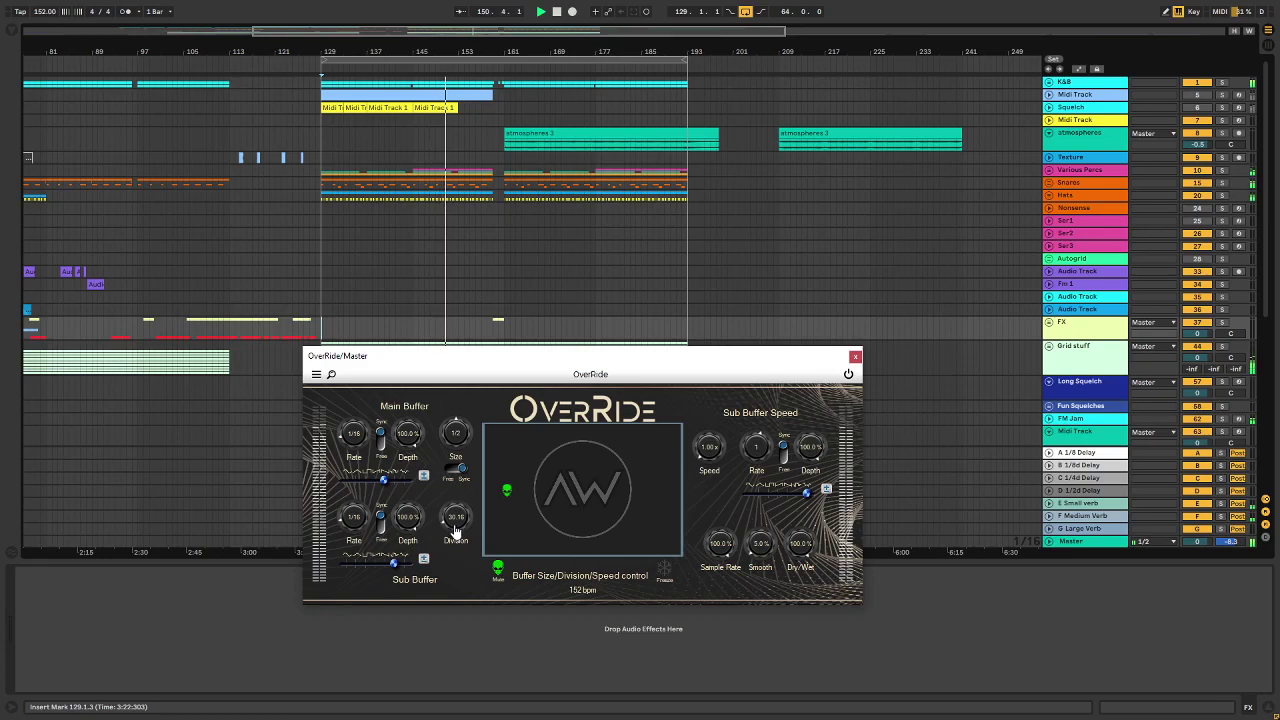
scroll(456, 528, "up", 1)
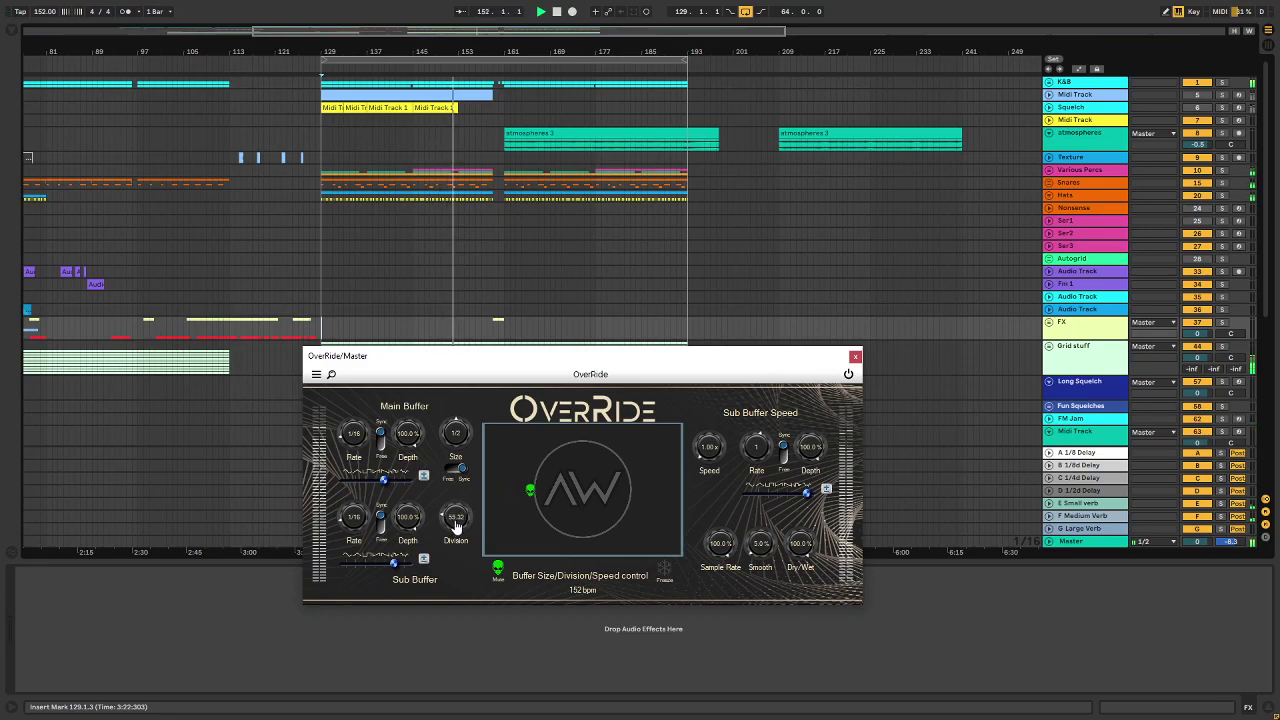
scroll(456, 527, "up", 5)
scroll(456, 527, "up", 3)
scroll(458, 522, "up", 4)
Set the Sub and Main Buffer rates to 1/4 and move both waveform sliders nearly to their maximum.
scroll(462, 516, "down", 3)
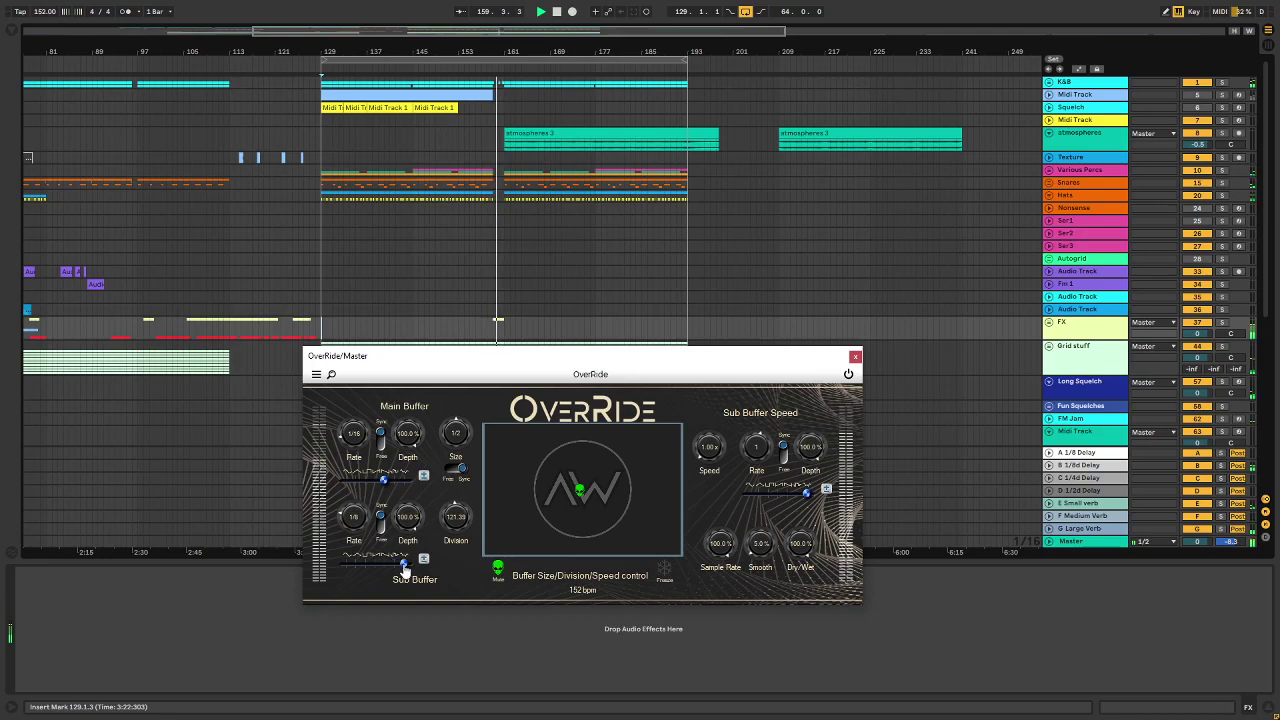
scroll(352, 530, "down", 2)
left_click_drag(353, 536, 353, 524)
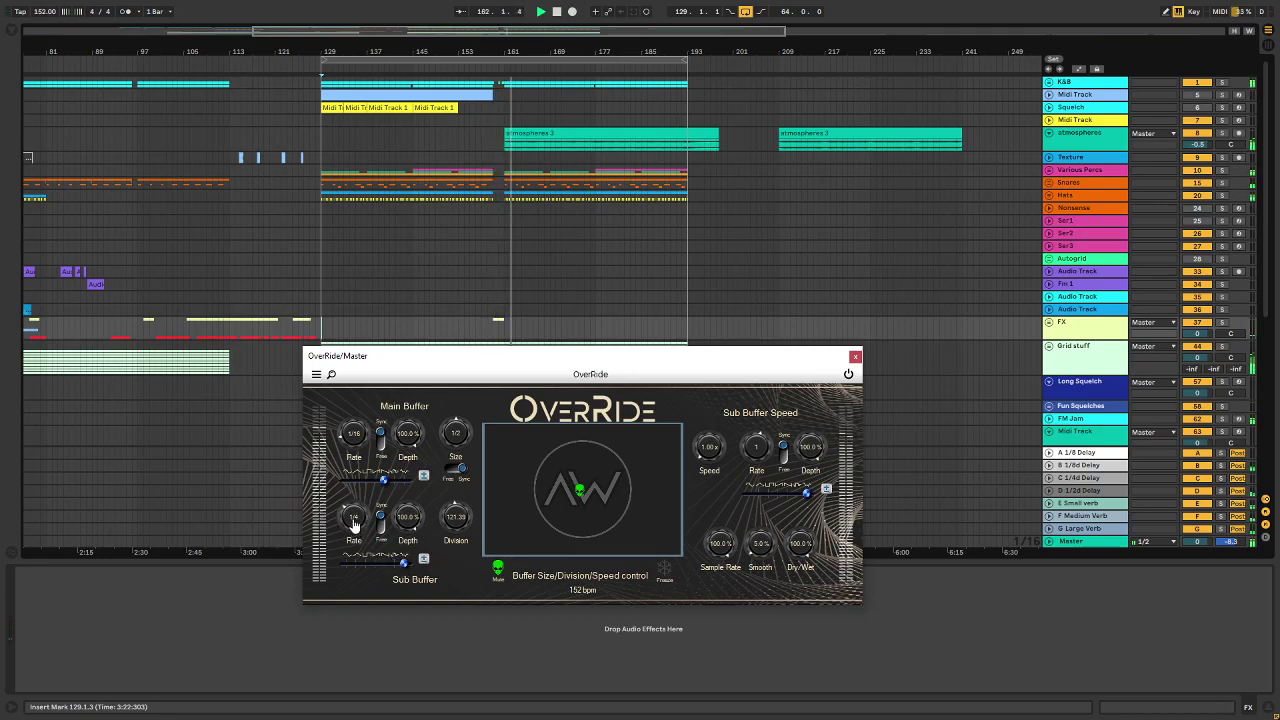
mouse_move(362, 450)
left_mouse_down()
mouse_move(360, 428)
mouse_move(372, 447)
mouse_move(359, 437)
left_mouse_up()
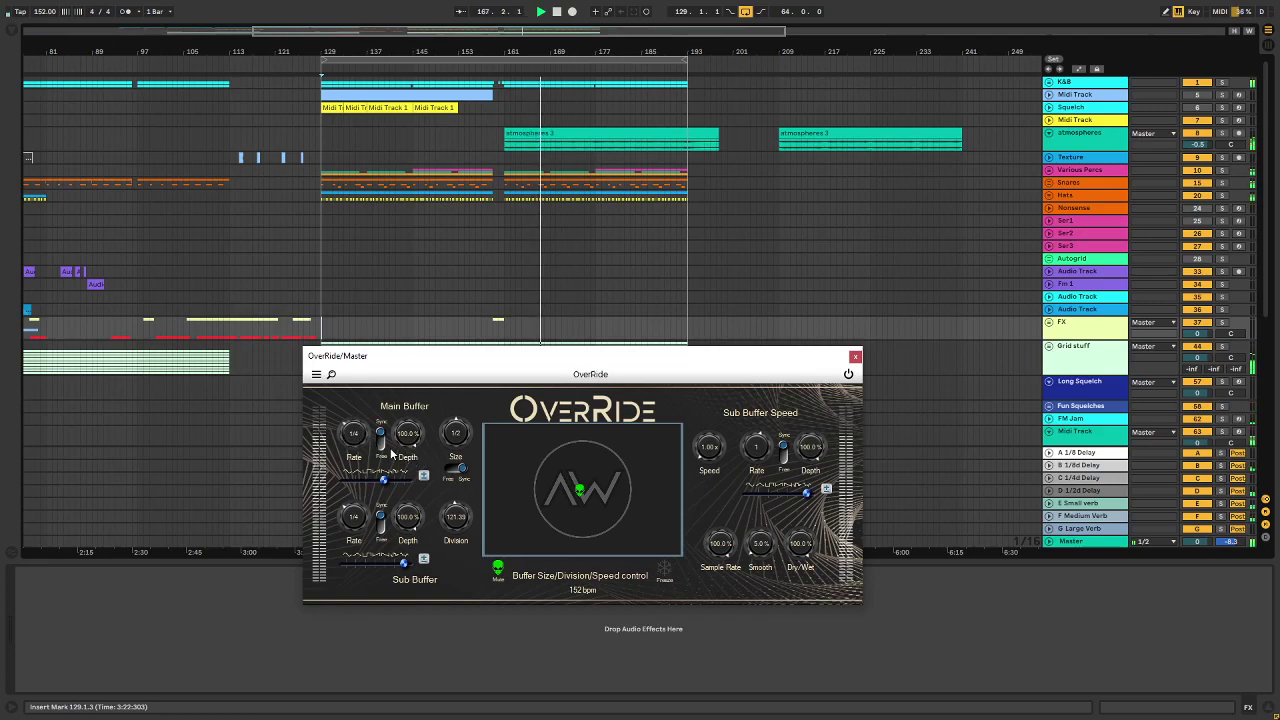
left_click_drag(396, 486, 400, 488)
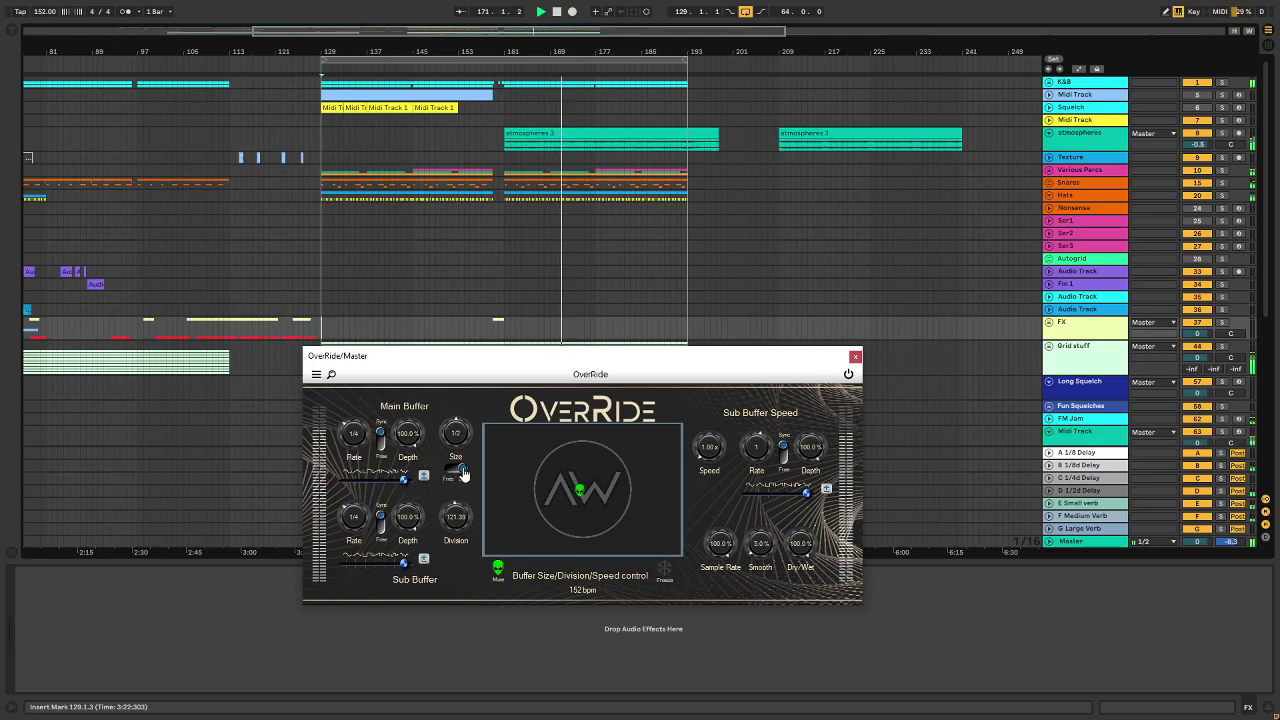
Set the main buffer Size to 4 with a Division of 1.00.
left_click_drag(461, 443, 462, 447)
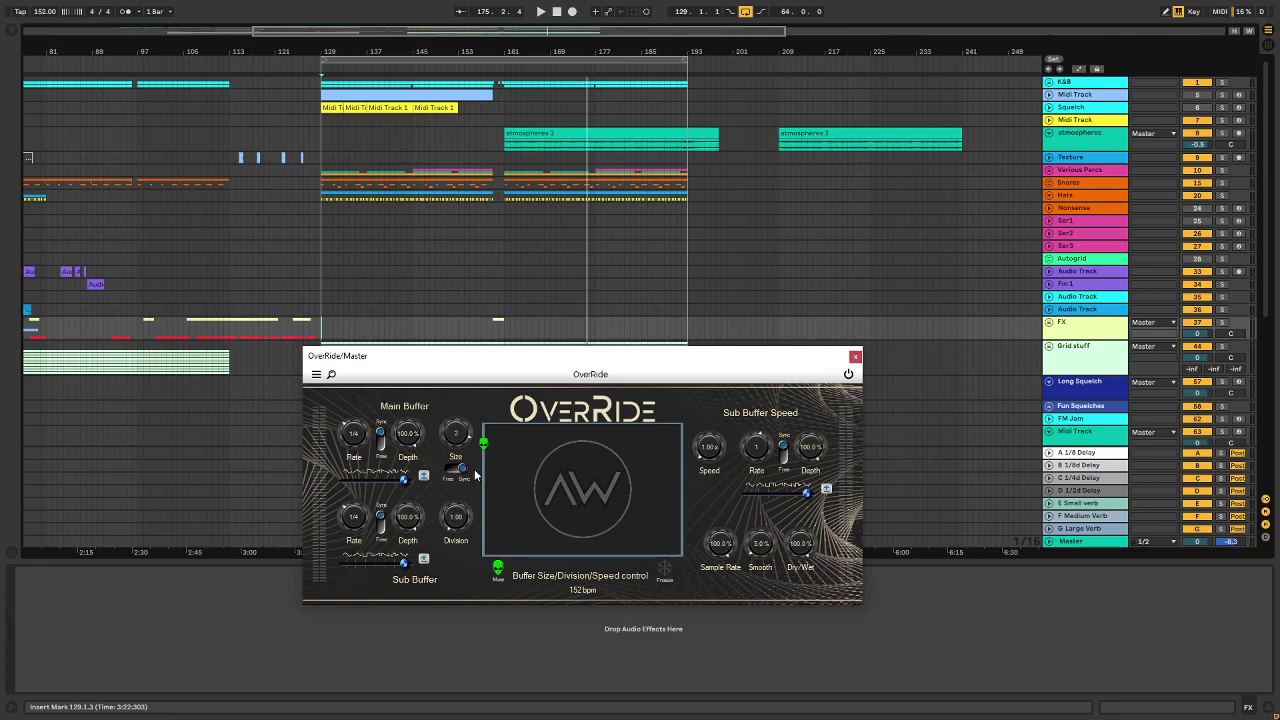
left_click_drag(462, 445, 449, 491)
left_click_drag(461, 455, 470, 392)
Set the Main Buffer, Sub Buffer and Sub Buffer Speed modulation depths to 0%.
left_click_drag(416, 446, 412, 568)
double_click(417, 527)
left_click_drag(813, 450, 804, 482)
Place the insert marker at bar 129 on the Nonsense track and play the song from there.
key("space")
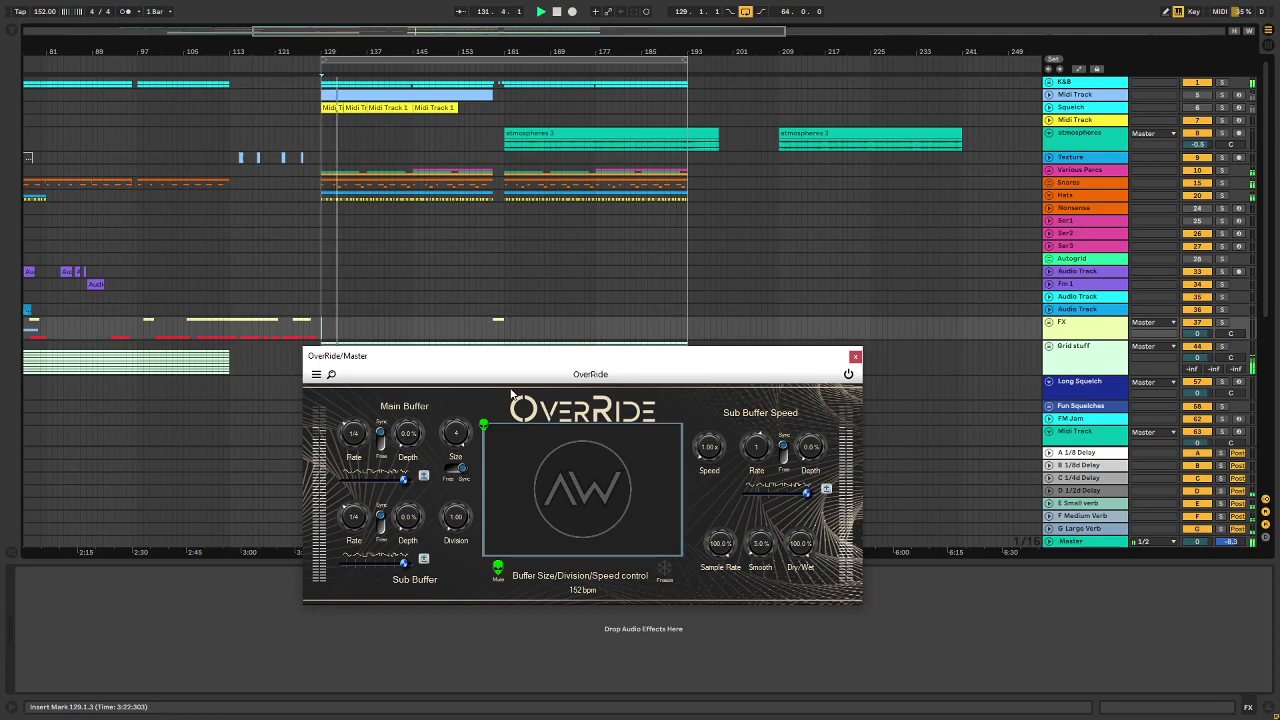
left_click(321, 210)
key("space")
scroll(316, 213, "up", 5)
left_click(320, 212)
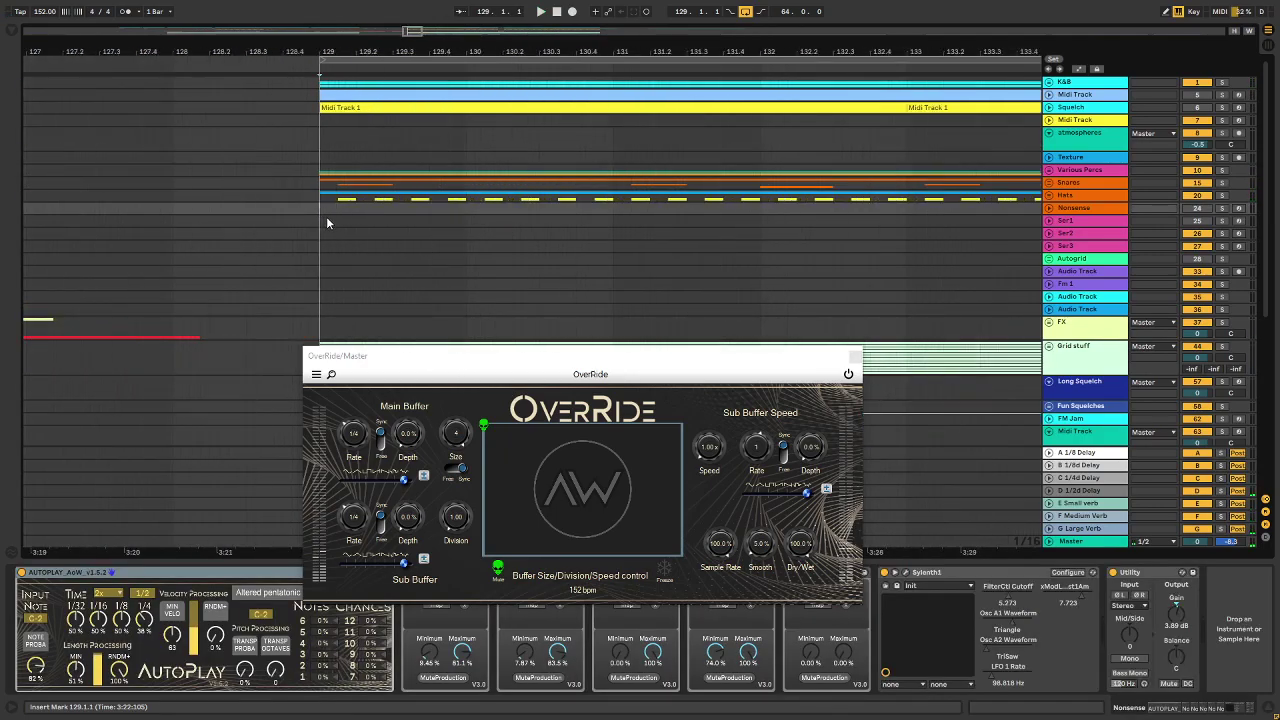
key("space")
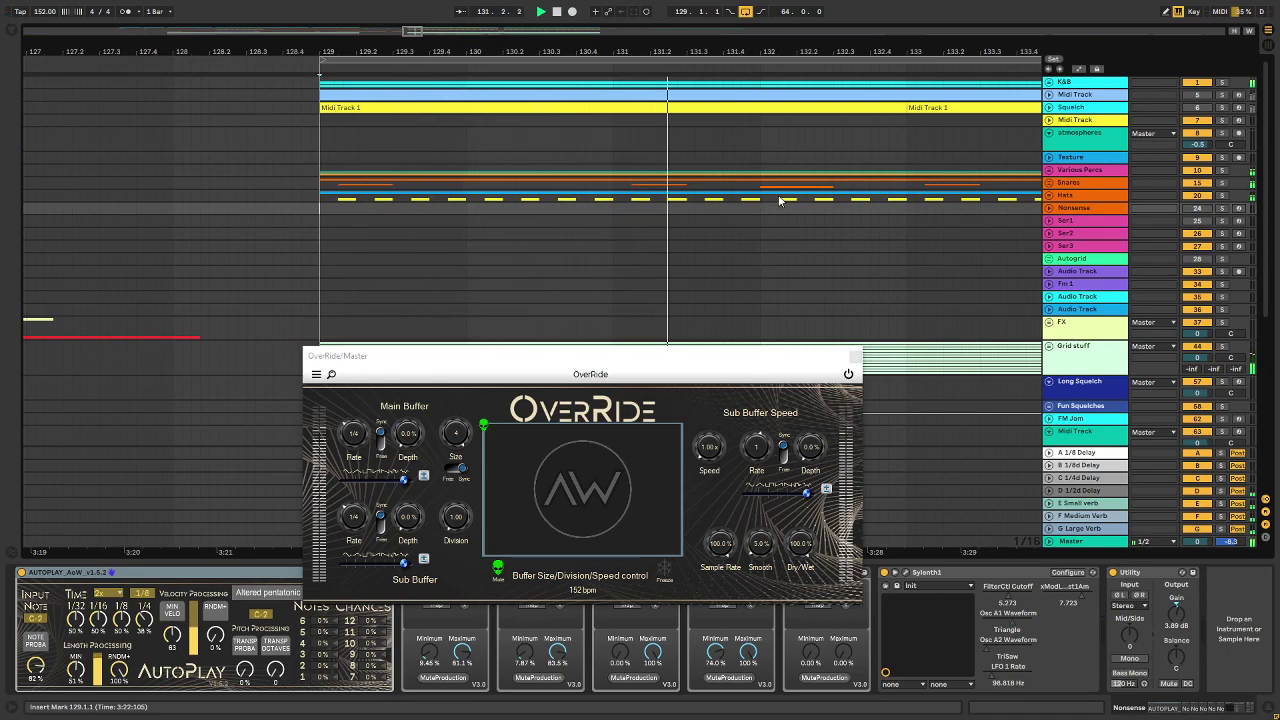
scroll(743, 236, "down", 5)
scroll(743, 236, "down", 2)
scroll(743, 236, "up", 2)
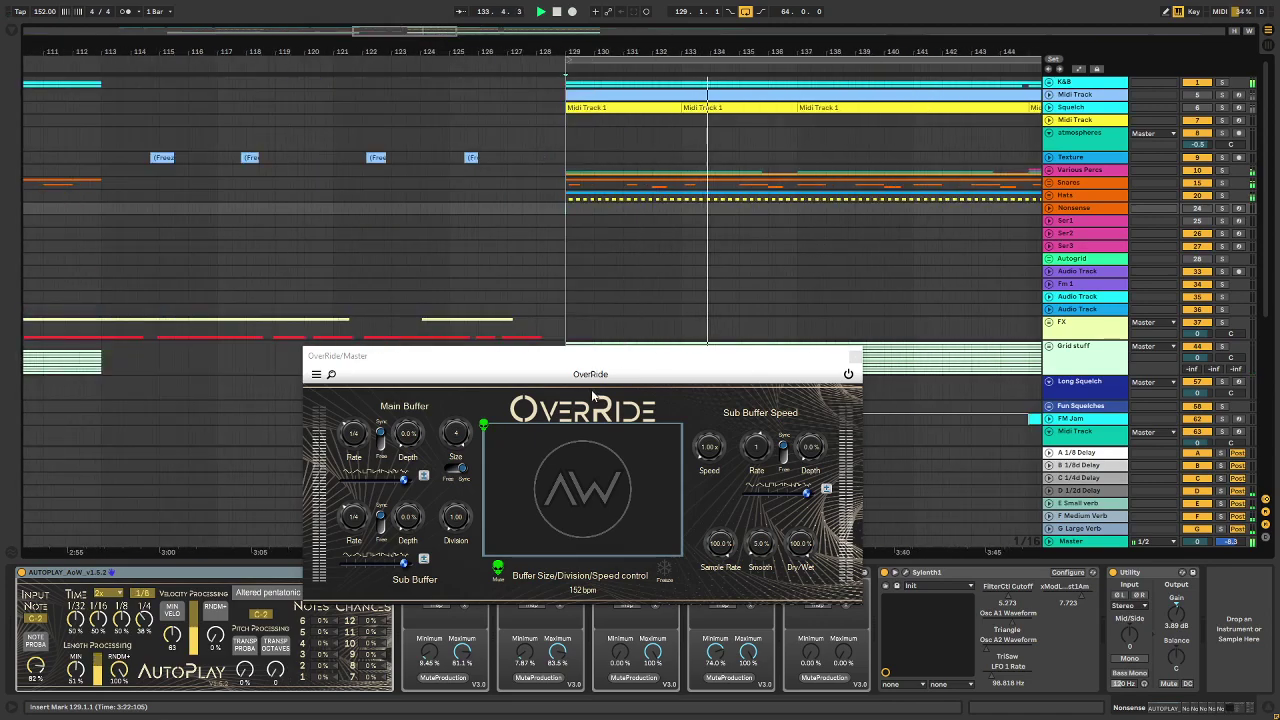
Enable Freeze and try different Size and Division settings with the pad marker.
left_click(665, 575)
left_click_drag(485, 427, 456, 472)
left_click_drag(471, 538, 451, 523)
Switch the main buffer Size to Free and place the pad marker at about 121 ms and a Division of about 19.30.
left_click(458, 468)
left_click_drag(456, 510, 458, 536)
left_click(455, 469)
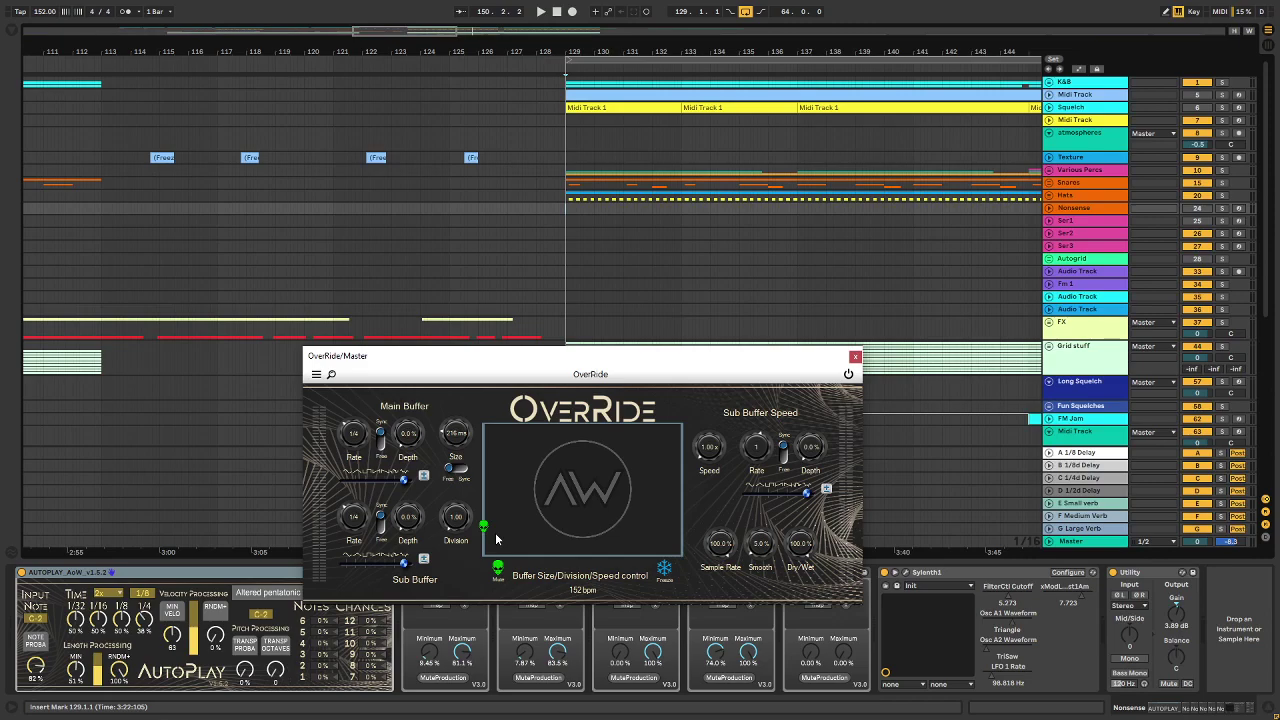
left_click_drag(486, 530, 499, 543)
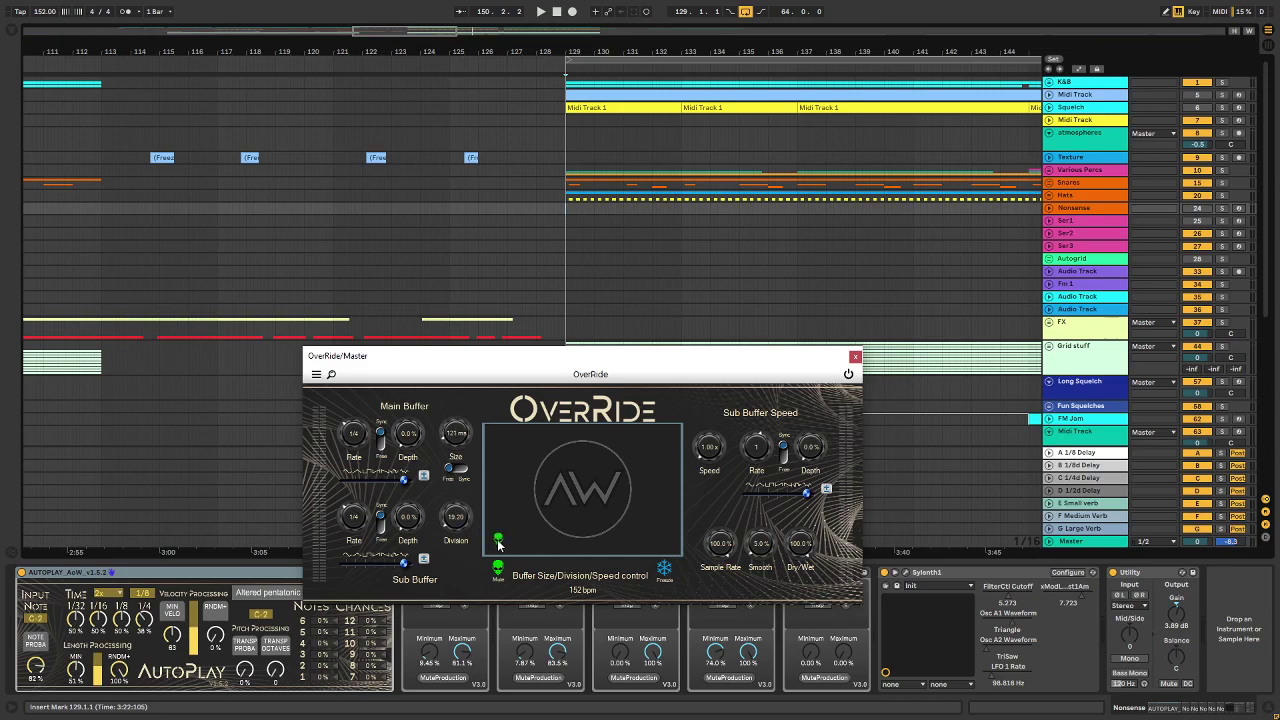